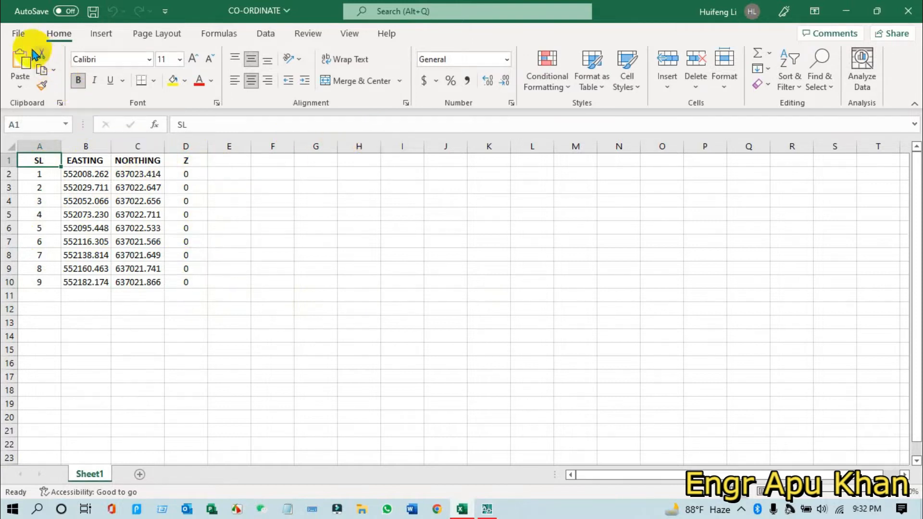
# - Save a copy of the workbook to the Desktop as 2-CO-ORDINATE in CSV (MS-DOS) format
pyautogui.click(19, 34)
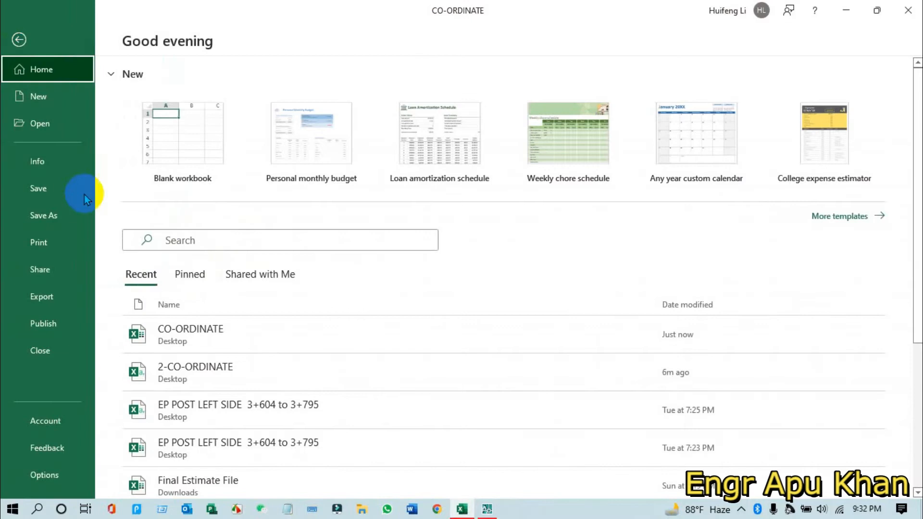
pyautogui.click(44, 215)
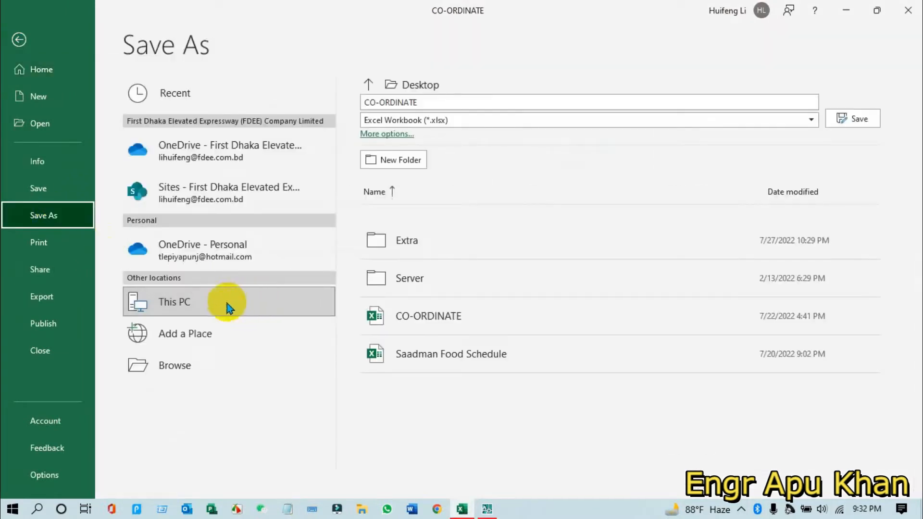
pyautogui.click(264, 308)
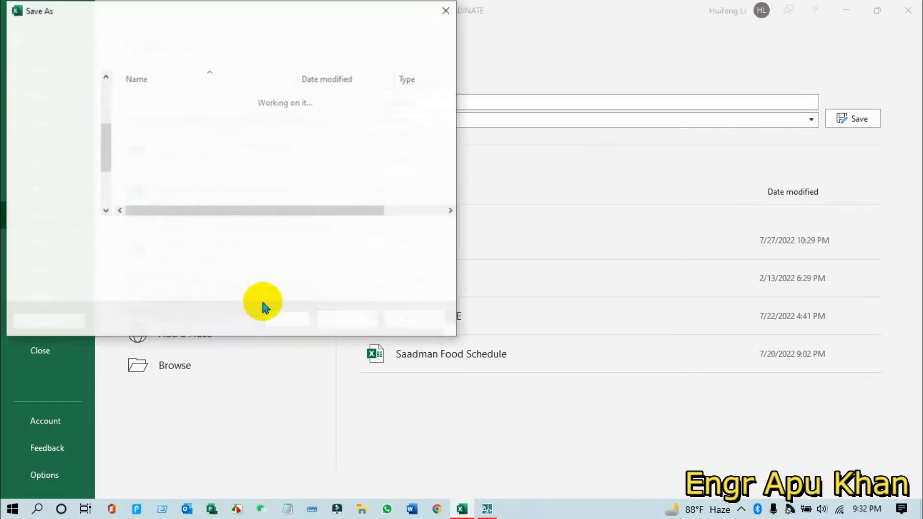
pyautogui.click(54, 116)
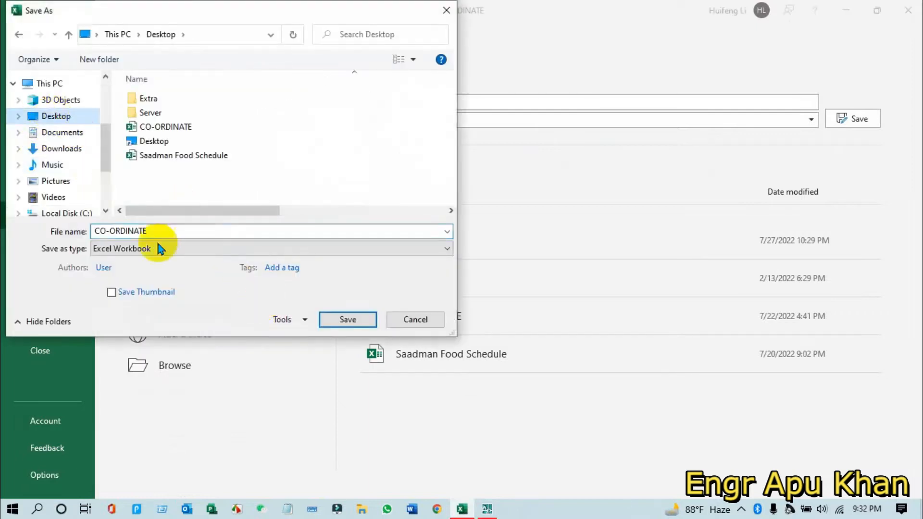
pyautogui.click(173, 229)
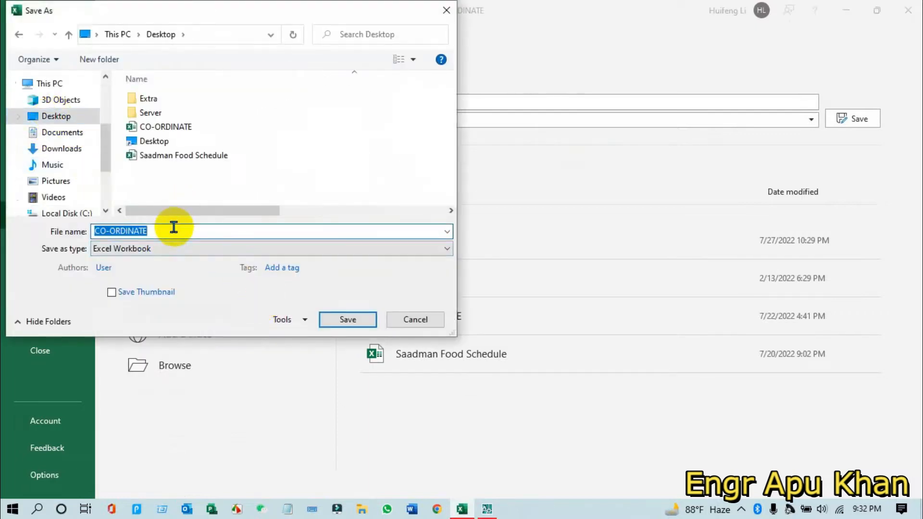
pyautogui.press('Left')
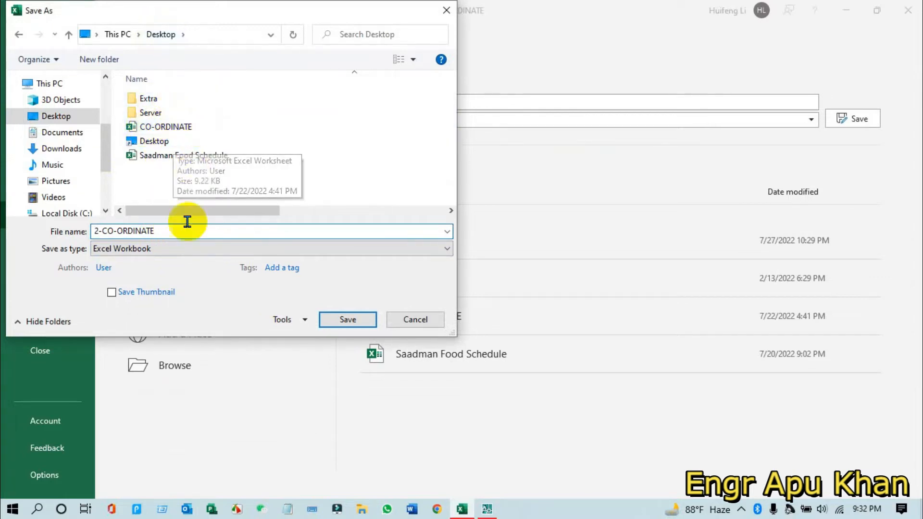
pyautogui.click(140, 232)
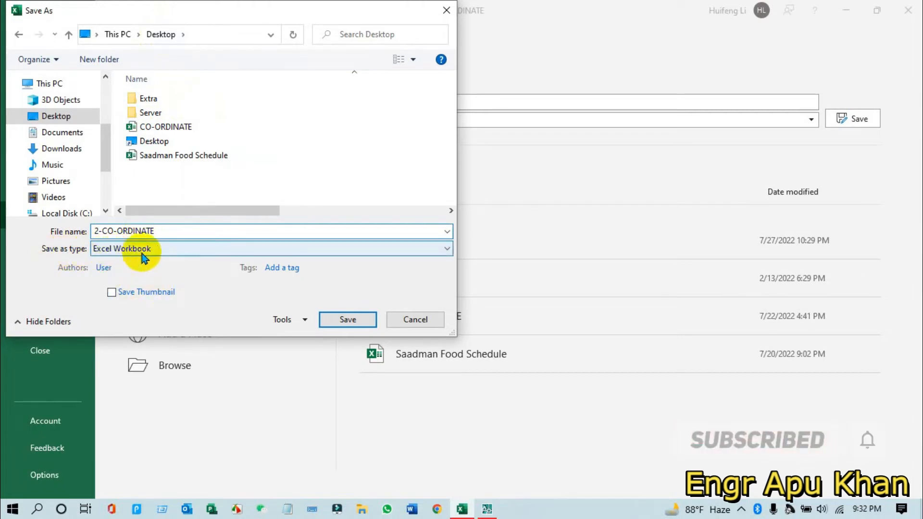
pyautogui.click(172, 253)
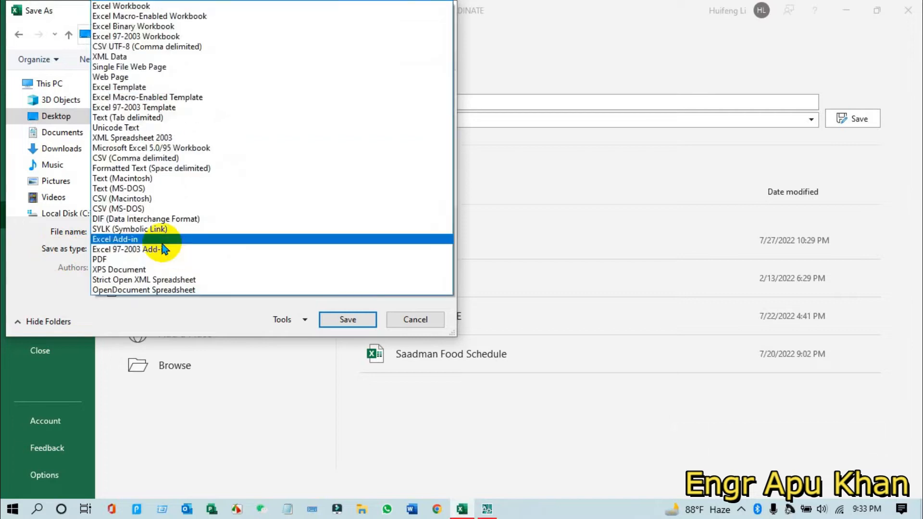
pyautogui.click(128, 209)
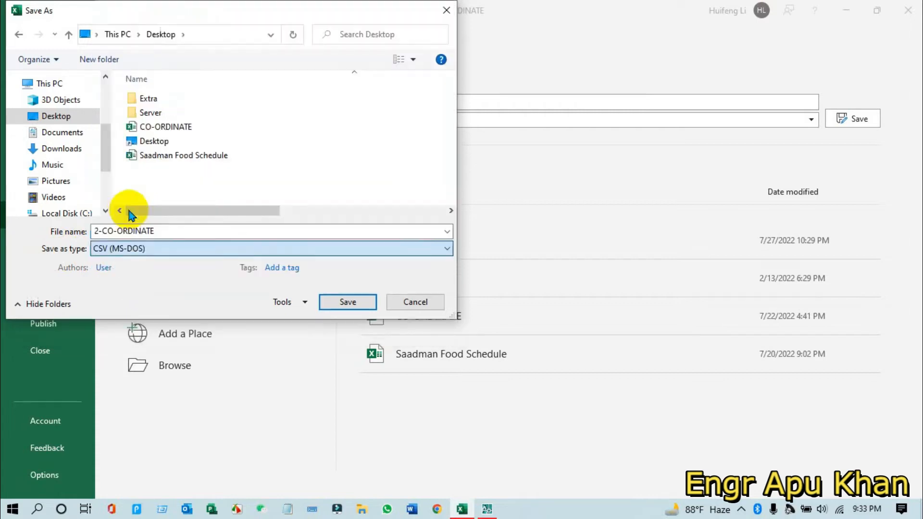
pyautogui.click(344, 302)
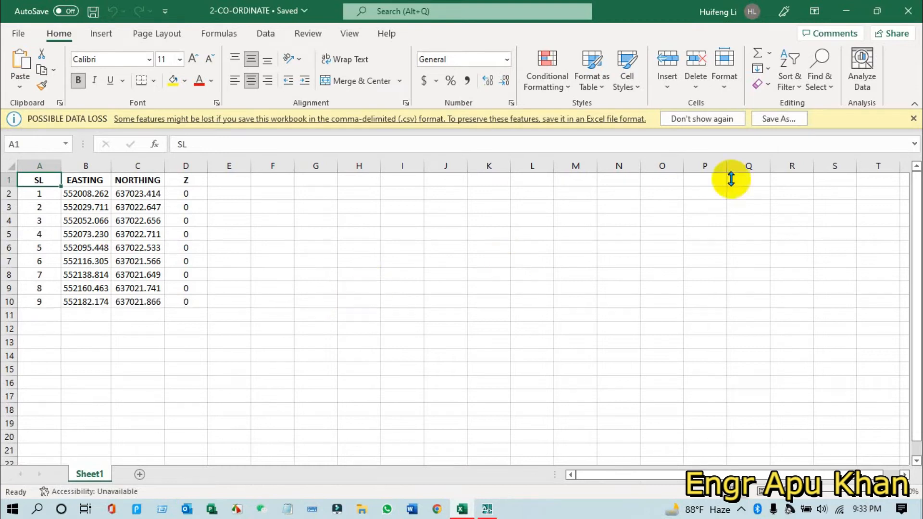
# - Close the workbook, place the 2-CO-ORDINATE file below the CO-ORDINATE workbook on the desktop, and refresh the desktop
pyautogui.click(909, 11)
pyautogui.click(908, 11)
pyautogui.rightClick(440, 119)
pyautogui.click(460, 158)
pyautogui.moveTo(139, 435); pyautogui.dragTo(495, 369)
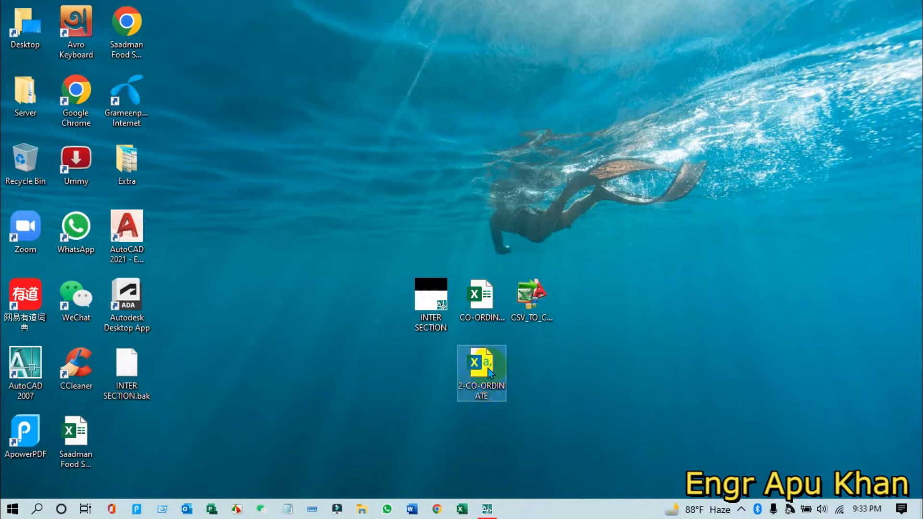
pyautogui.rightClick(596, 162)
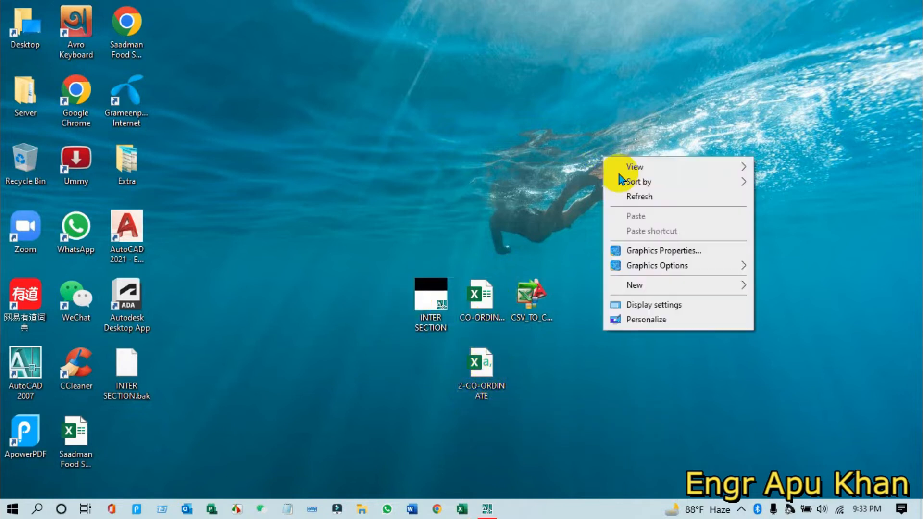
pyautogui.click(650, 199)
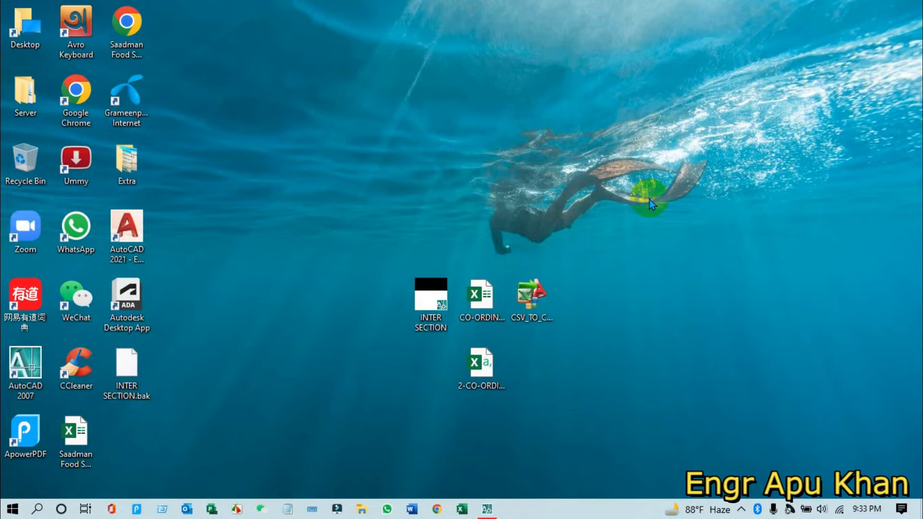
# - Open the INTER SECTION drawing in AutoCAD and examine the walkway line along the lower road edge near 3+604.730
pyautogui.doubleClick(431, 296)
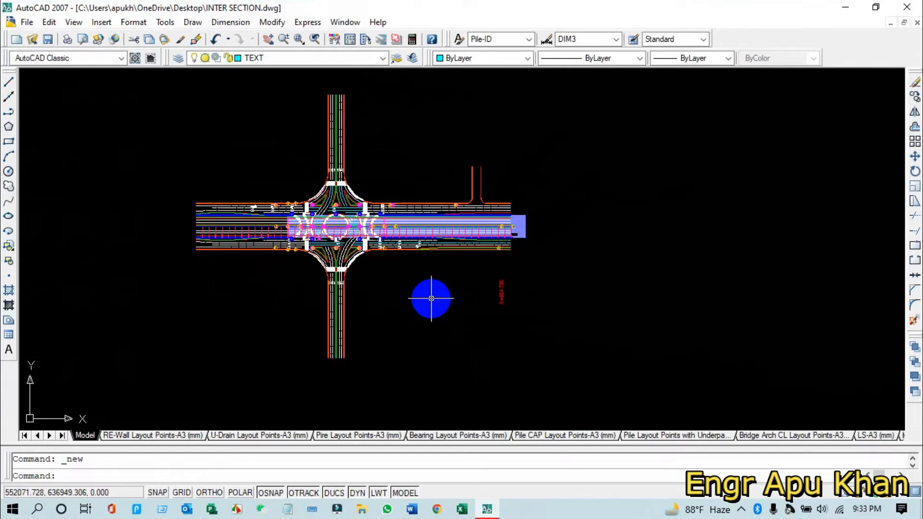
pyautogui.scroll(3, 402, 262)
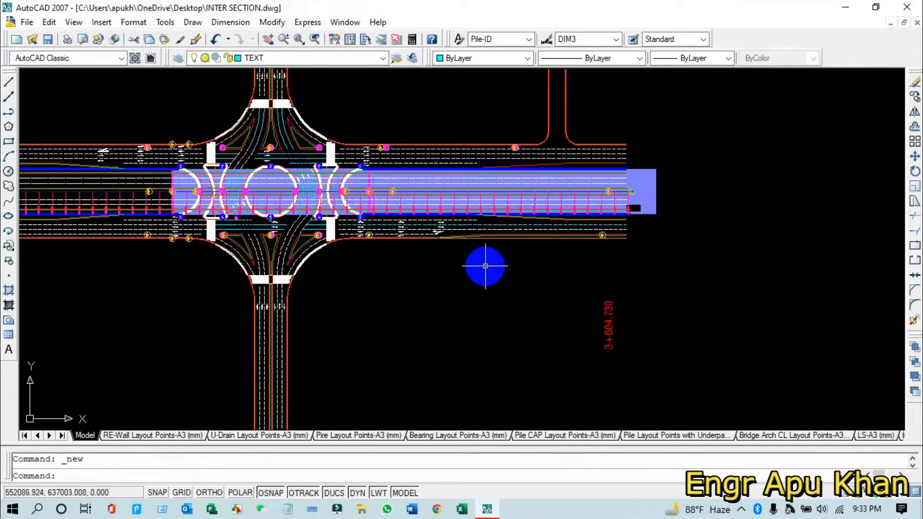
pyautogui.scroll(2, 620, 361)
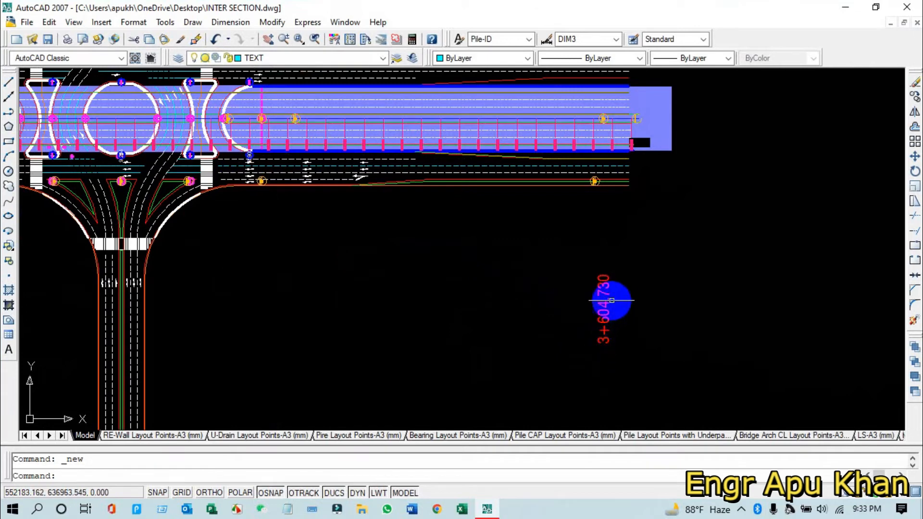
pyautogui.scroll(2, 363, 185)
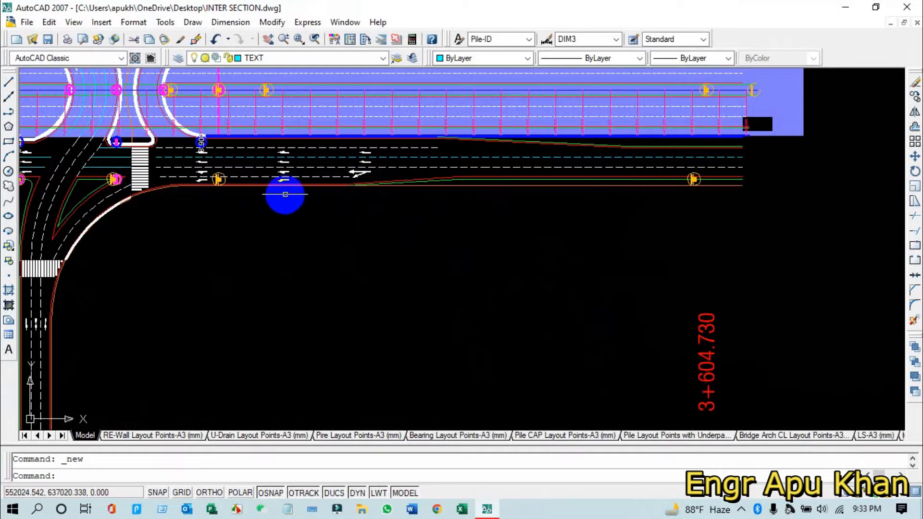
pyautogui.scroll(3, 324, 193)
pyautogui.scroll(-2, 519, 191)
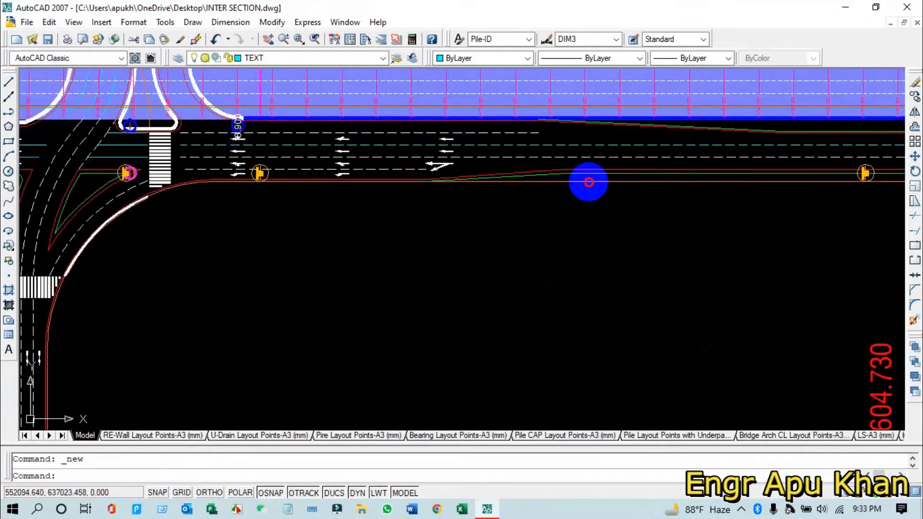
pyautogui.click(589, 182)
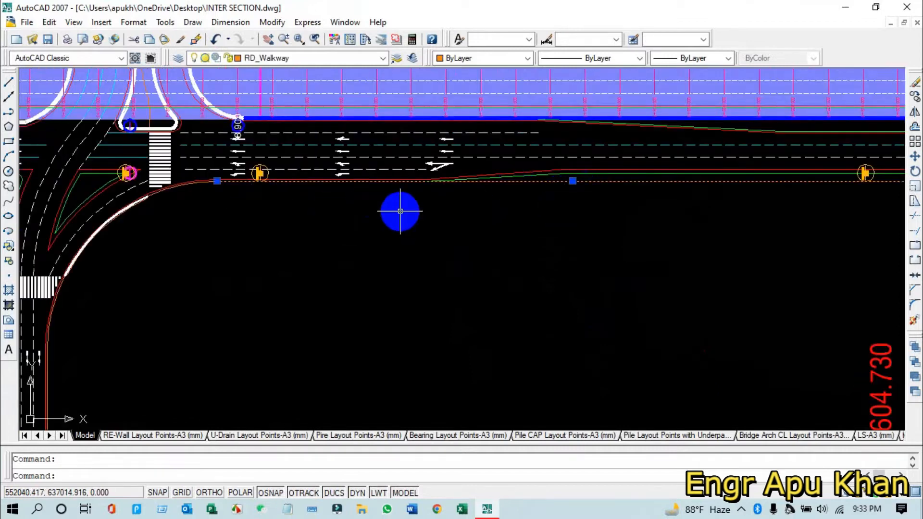
pyautogui.press('Escape')
pyautogui.scroll(-2, 399, 212)
pyautogui.scroll(-1, 525, 220)
pyautogui.moveTo(526, 220)
pyautogui.mouseDown(button='middle')
pyautogui.moveTo(428, 220)
pyautogui.moveTo(440, 218)
pyautogui.mouseUp(button='middle')
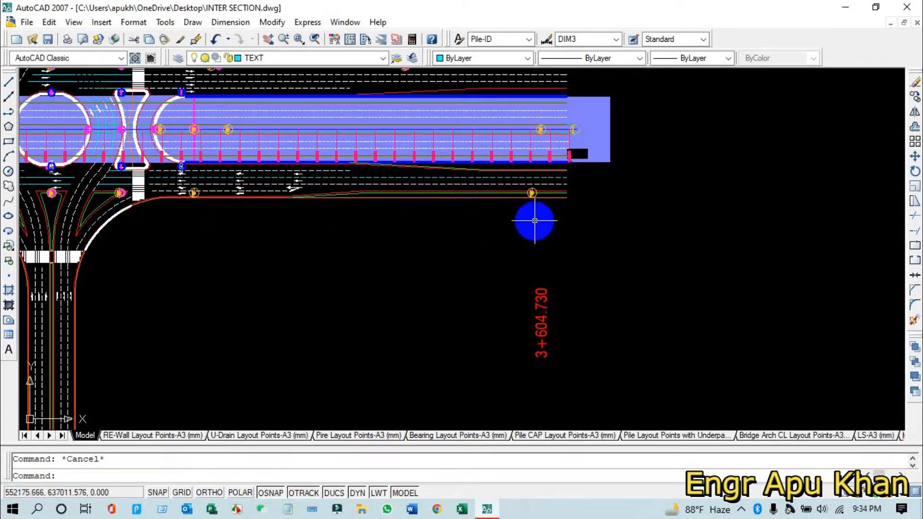
pyautogui.scroll(-1, 430, 220)
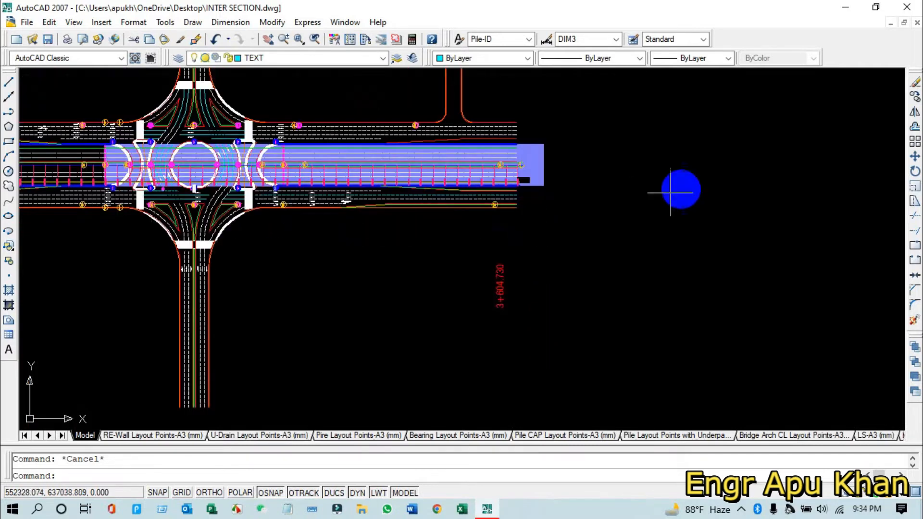
# - Launch the CSV TO AUTOCAD program and place its window over the open INTER SECTION drawing, beside the intersection
pyautogui.click(845, 11)
pyautogui.click(521, 312)
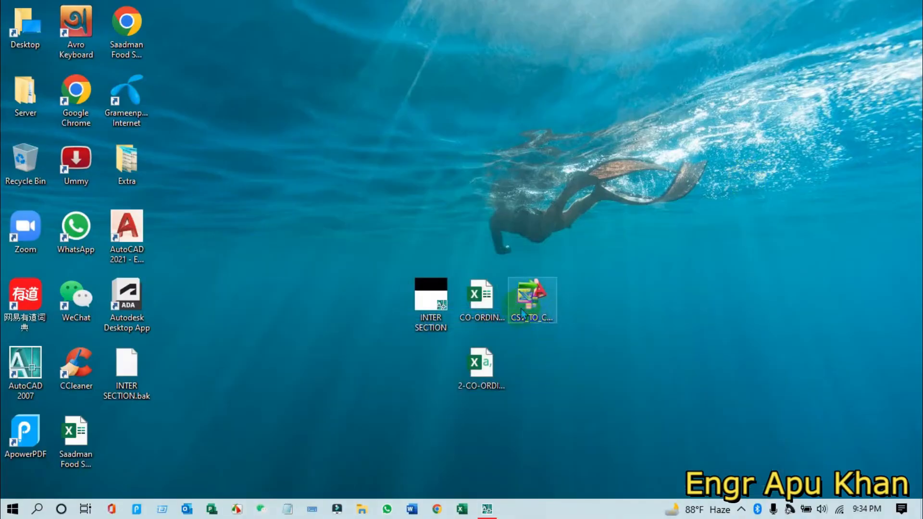
pyautogui.doubleClick(538, 306)
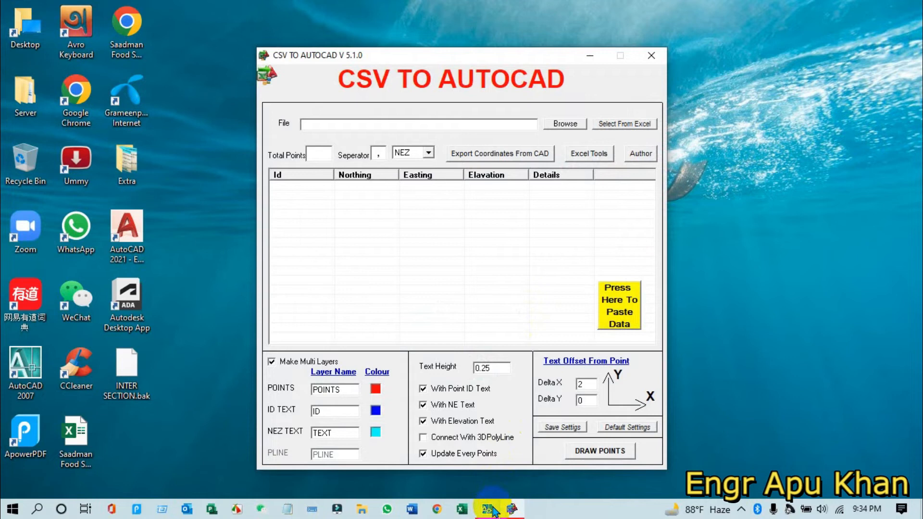
pyautogui.click(487, 510)
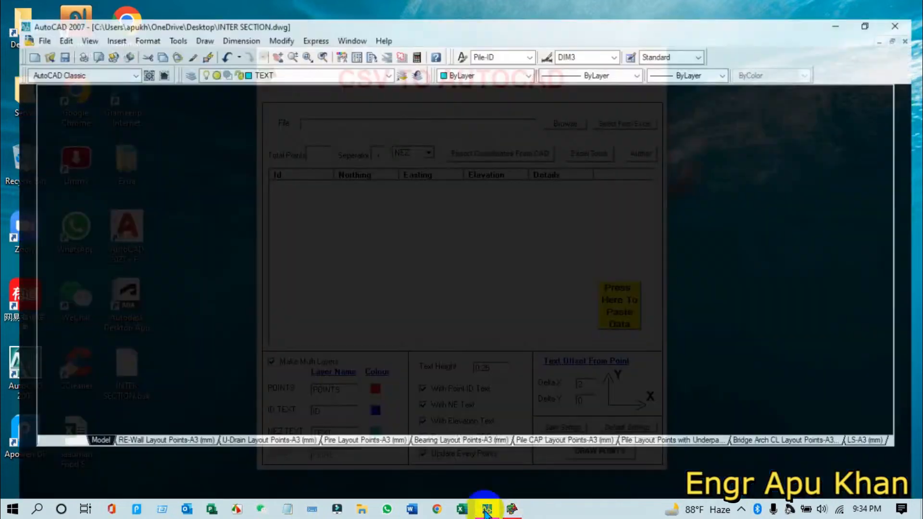
pyautogui.click(512, 509)
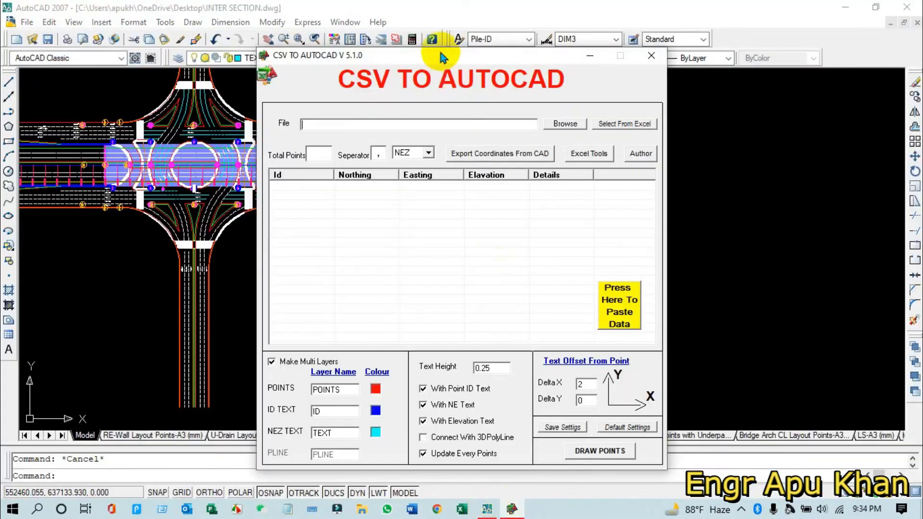
pyautogui.moveTo(435, 55)
pyautogui.mouseDown()
pyautogui.moveTo(712, 26)
pyautogui.moveTo(720, 42)
pyautogui.mouseUp()
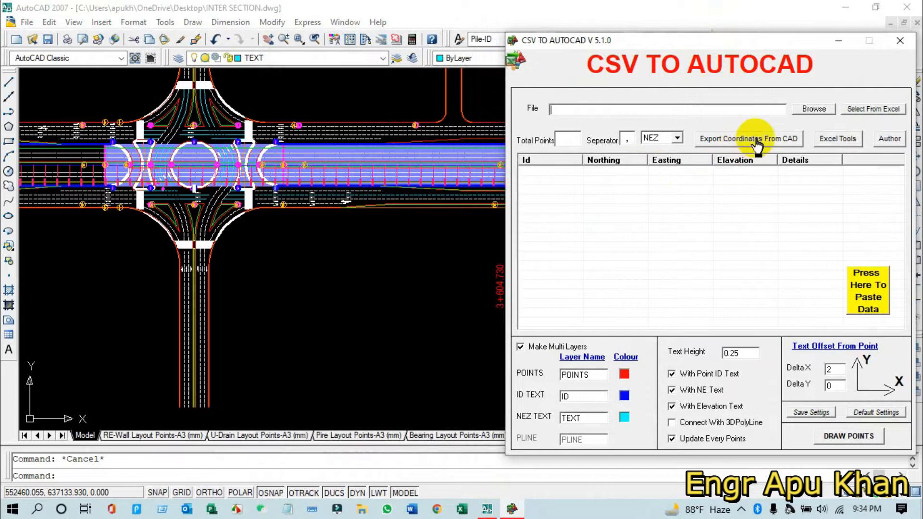
# - Load the 2-CO-ORDINATE CSV file from the Desktop and set the coordinate order to ENZ
pyautogui.click(816, 111)
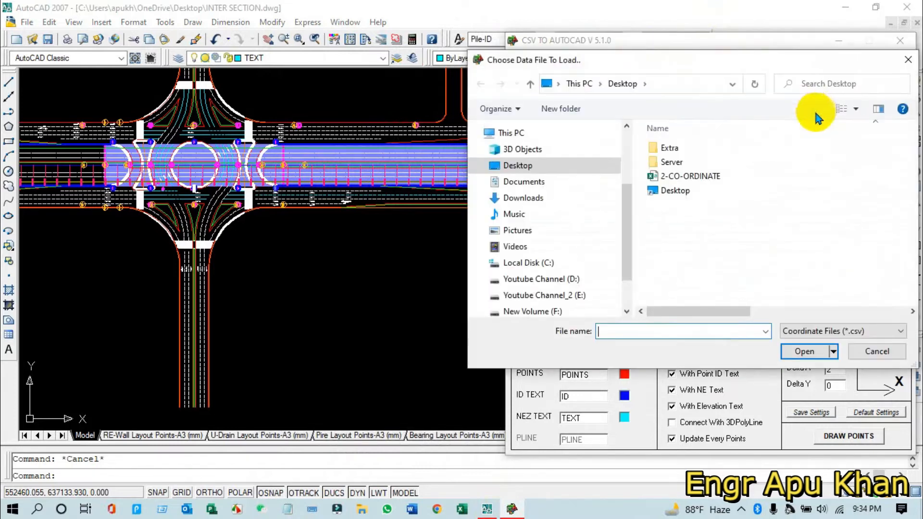
pyautogui.click(698, 181)
pyautogui.click(793, 351)
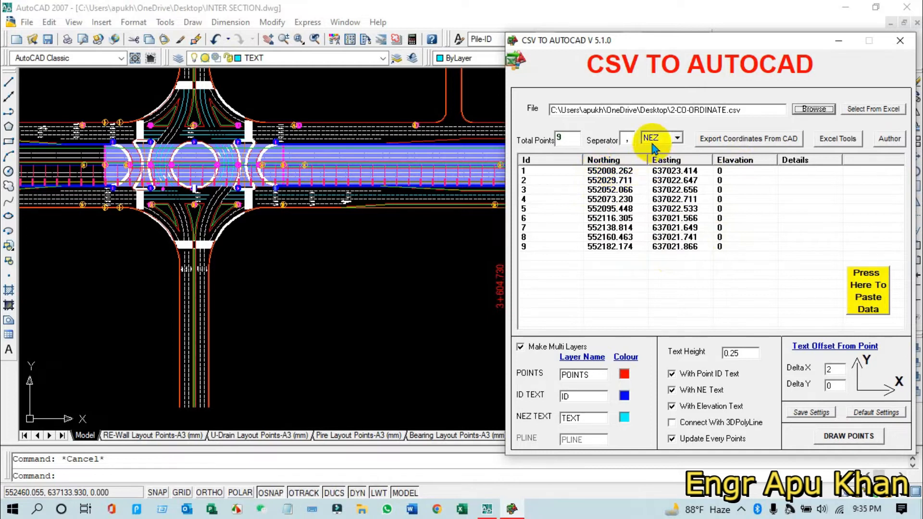
pyautogui.click(677, 141)
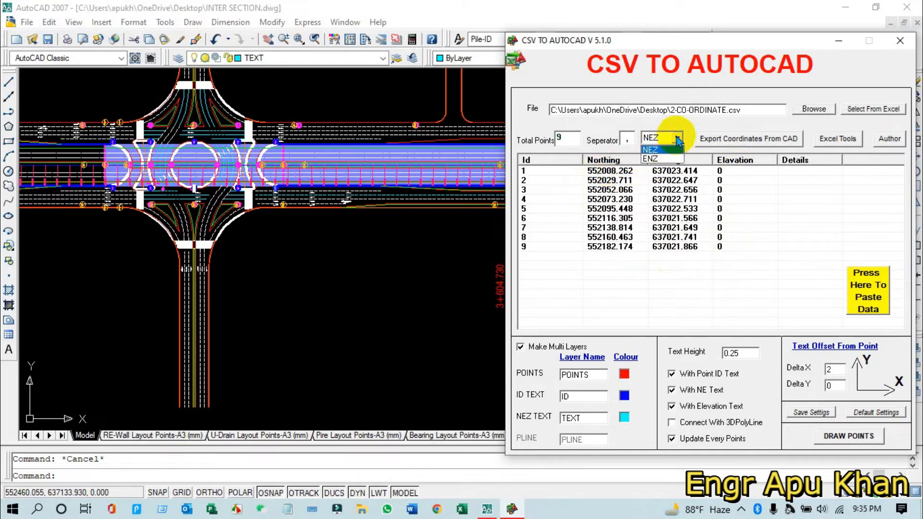
pyautogui.click(656, 159)
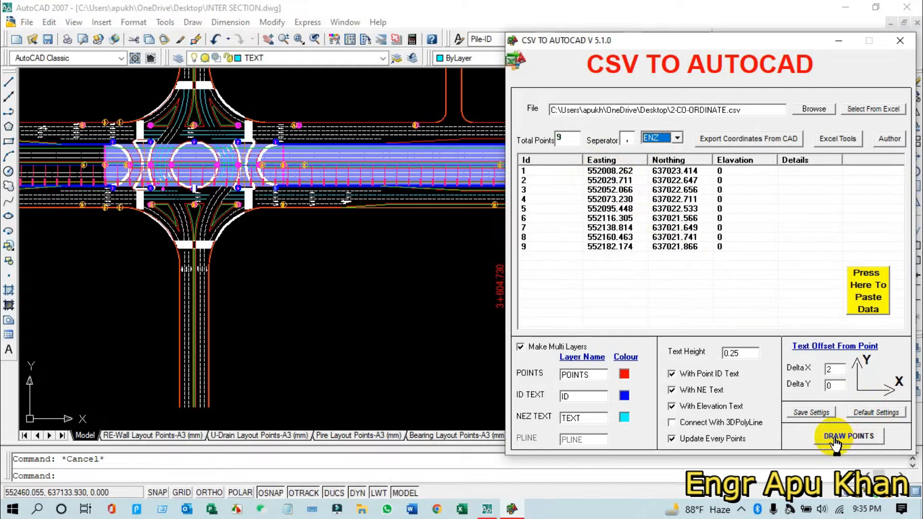
# - Draw the loaded coordinate points in the INTER SECTION drawing and inspect them along the lower road edge
pyautogui.click(835, 439)
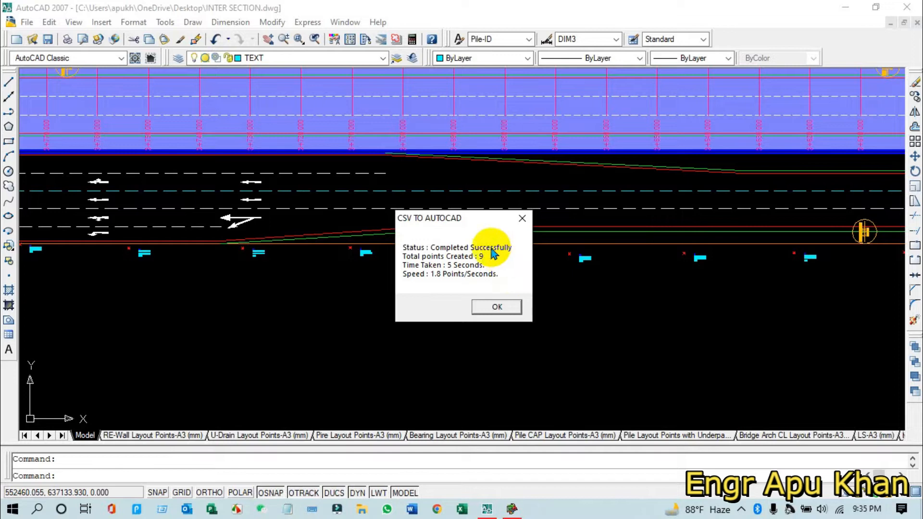
pyautogui.click(517, 313)
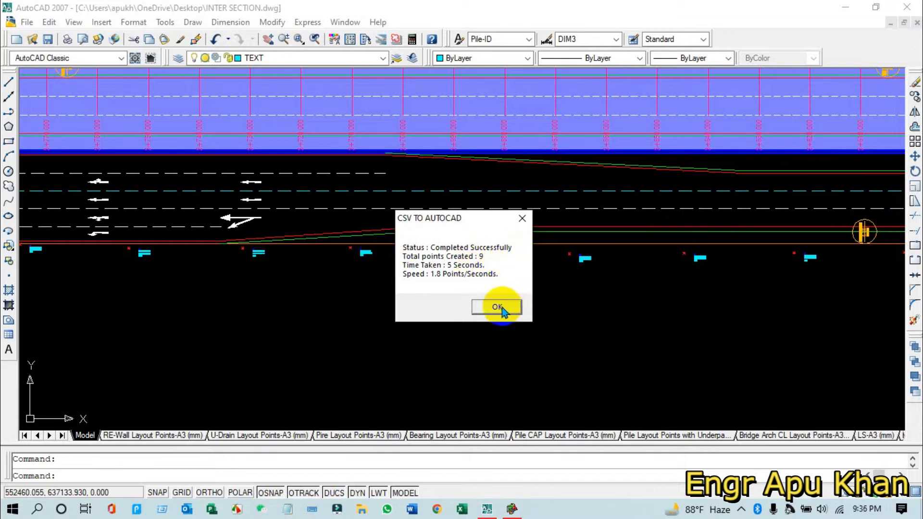
pyautogui.click(499, 308)
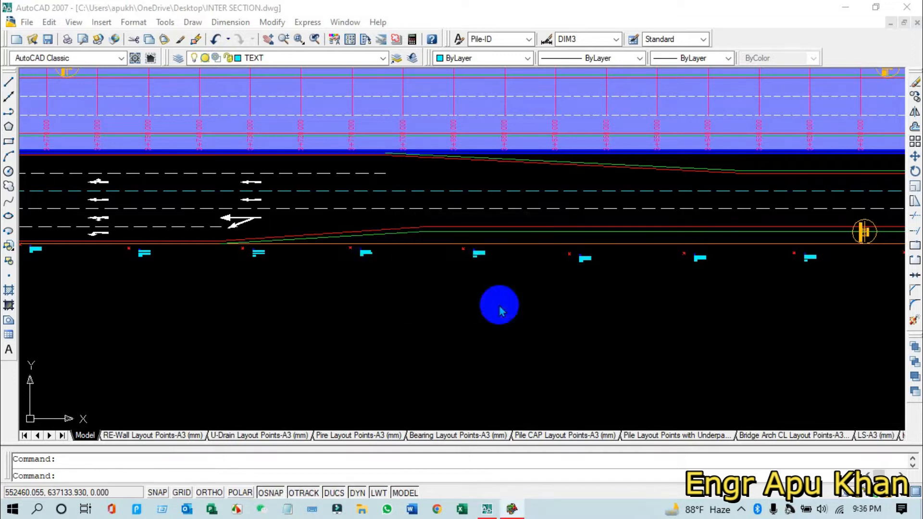
pyautogui.scroll(-5, 500, 312)
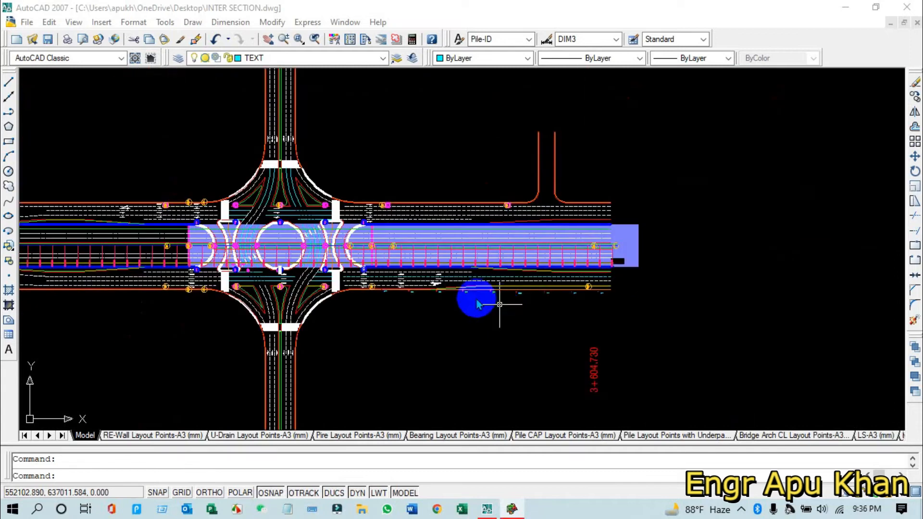
pyautogui.scroll(3, 391, 290)
pyautogui.scroll(6, 395, 297)
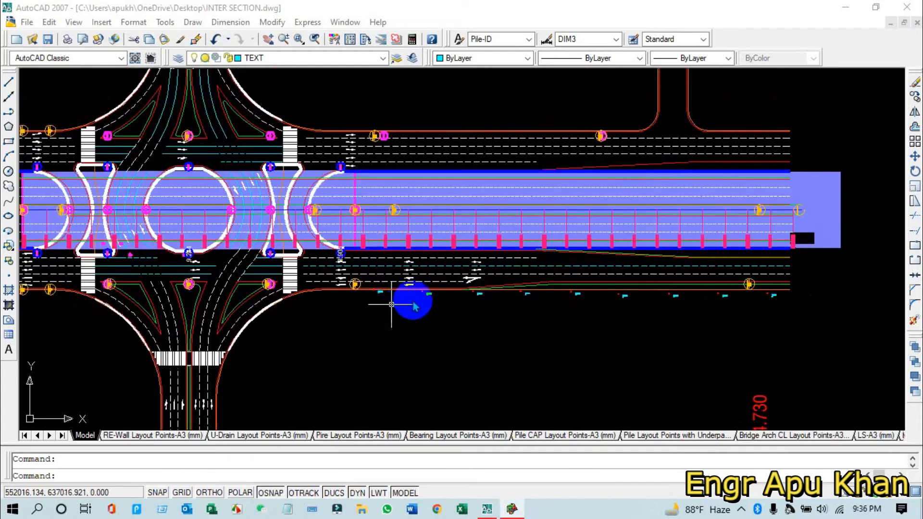
# - Examine the X, Y and Z labels of plotted points 1, 2 and 9 beside the lower road edge
pyautogui.scroll(2, 395, 346)
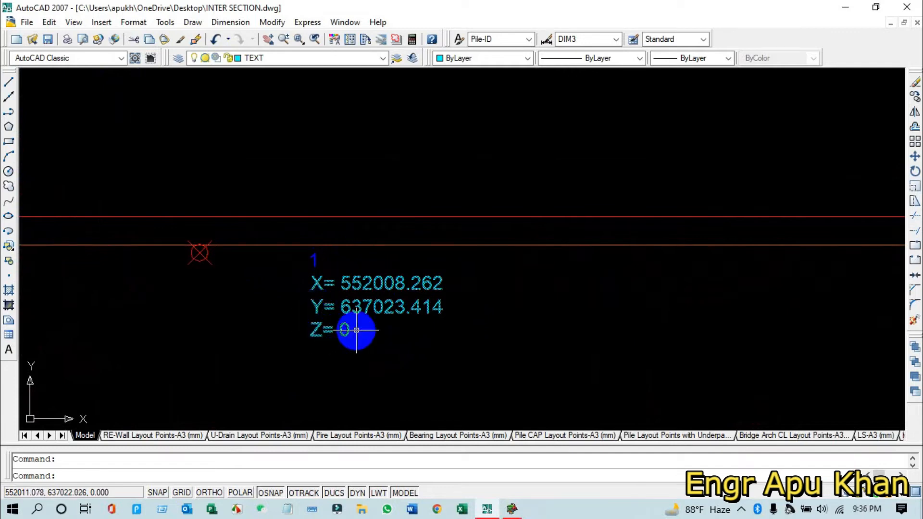
pyautogui.scroll(-2, 400, 320)
pyautogui.scroll(-4, 401, 320)
pyautogui.scroll(6, 604, 338)
pyautogui.scroll(3, 775, 317)
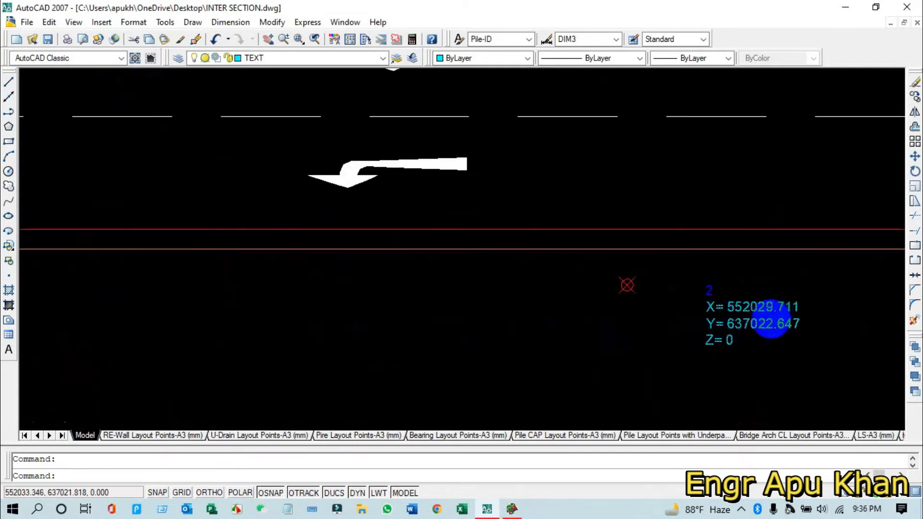
pyautogui.scroll(-15, 787, 328)
pyautogui.moveTo(792, 331); pyautogui.dragTo(241, 285, button='middle')
pyautogui.scroll(-2, 579, 301)
pyautogui.moveTo(885, 292); pyautogui.dragTo(572, 295, button='middle')
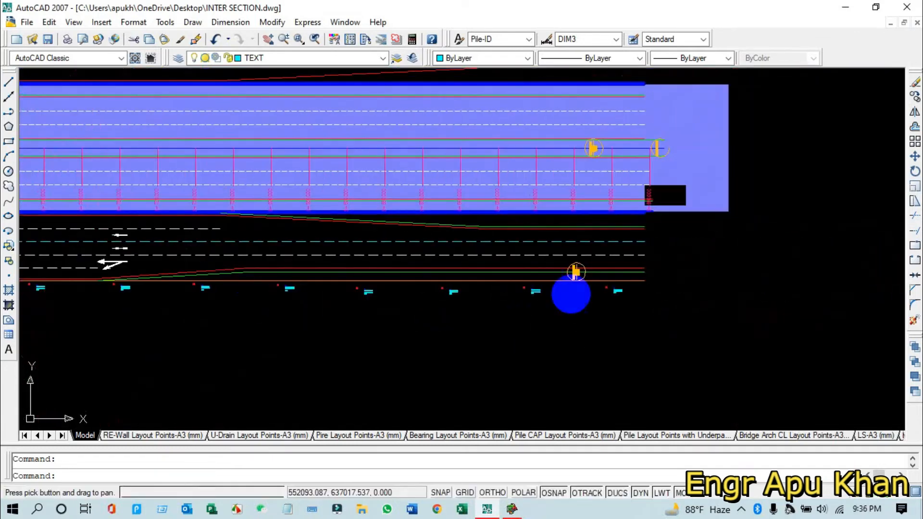
pyautogui.scroll(3, 589, 278)
pyautogui.scroll(8, 587, 278)
pyautogui.scroll(-5, 659, 243)
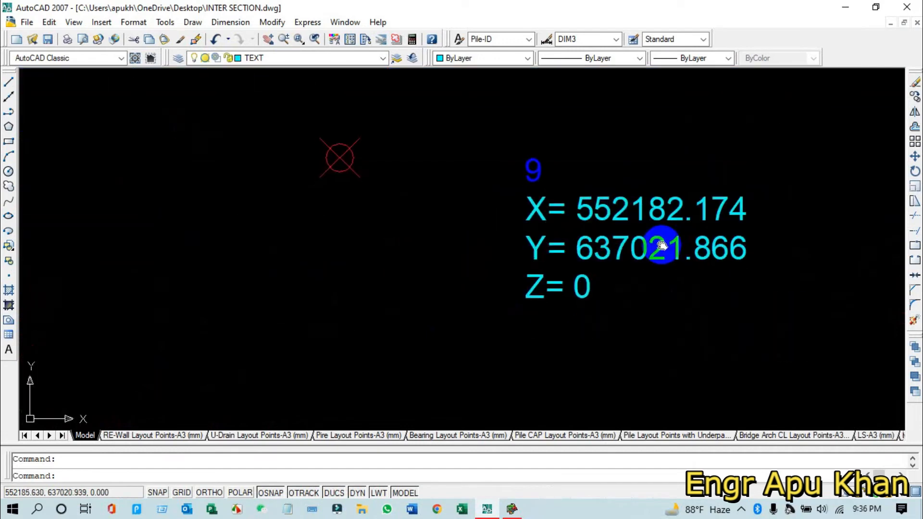
# - Review the whole row of plotted points against the lower road edge, from the road's end back to the intersection
pyautogui.scroll(-4, 577, 274)
pyautogui.moveTo(352, 283); pyautogui.dragTo(708, 297, button='middle')
pyautogui.scroll(-2, 431, 315)
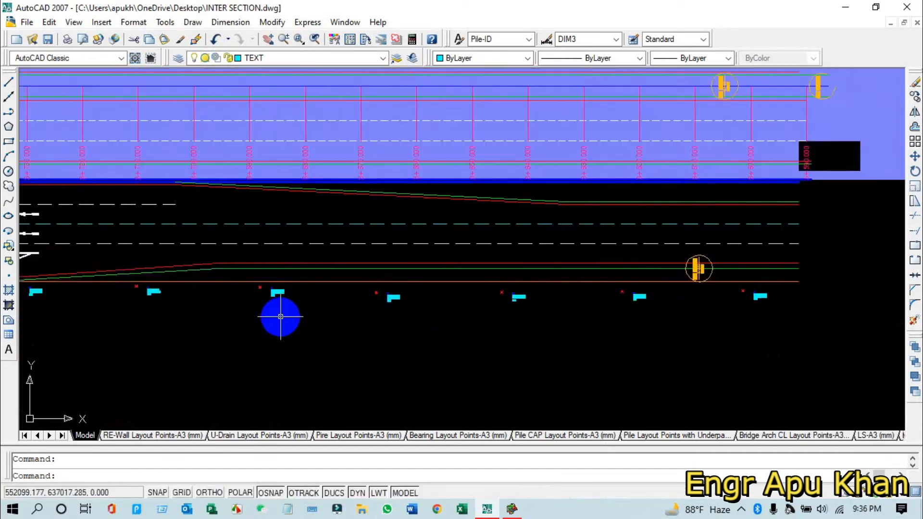
pyautogui.moveTo(50, 317); pyautogui.dragTo(310, 316, button='middle')
pyautogui.moveTo(113, 306); pyautogui.dragTo(401, 313, button='middle')
pyautogui.scroll(5, 312, 308)
pyautogui.moveTo(494, 311)
pyautogui.mouseDown(button='middle')
pyautogui.moveTo(323, 321)
pyautogui.moveTo(244, 307)
pyautogui.mouseUp(button='middle')
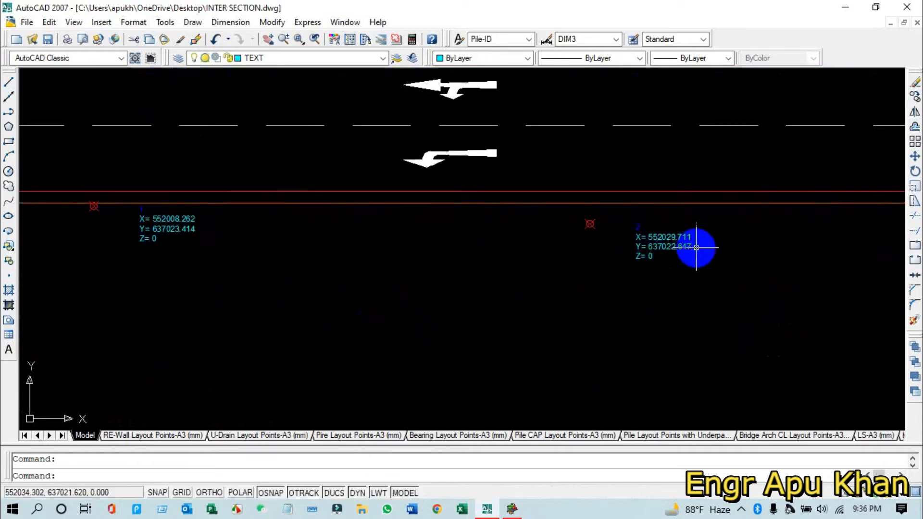
pyautogui.scroll(-4, 696, 247)
pyautogui.moveTo(581, 260); pyautogui.dragTo(402, 249, button='middle')
pyautogui.scroll(-3, 655, 324)
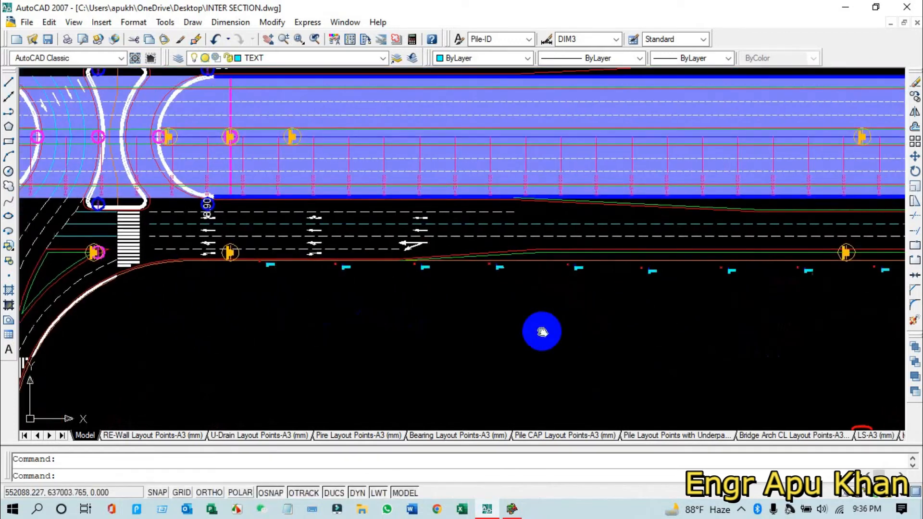
pyautogui.scroll(2, 473, 289)
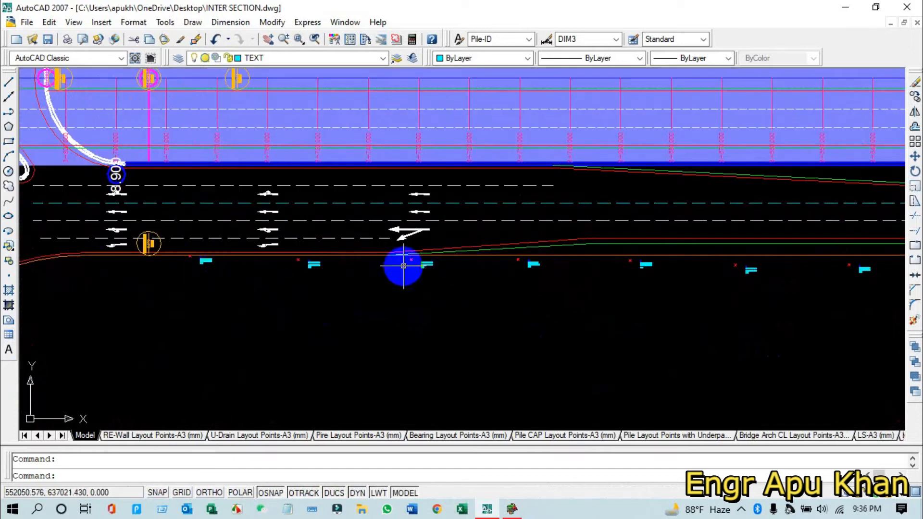
pyautogui.scroll(2, 323, 276)
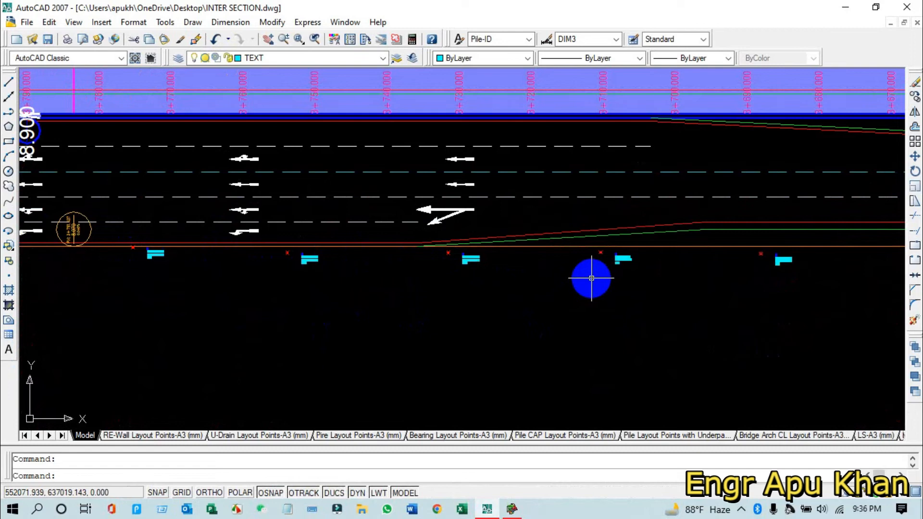
pyautogui.scroll(-4, 591, 278)
pyautogui.scroll(-4, 716, 326)
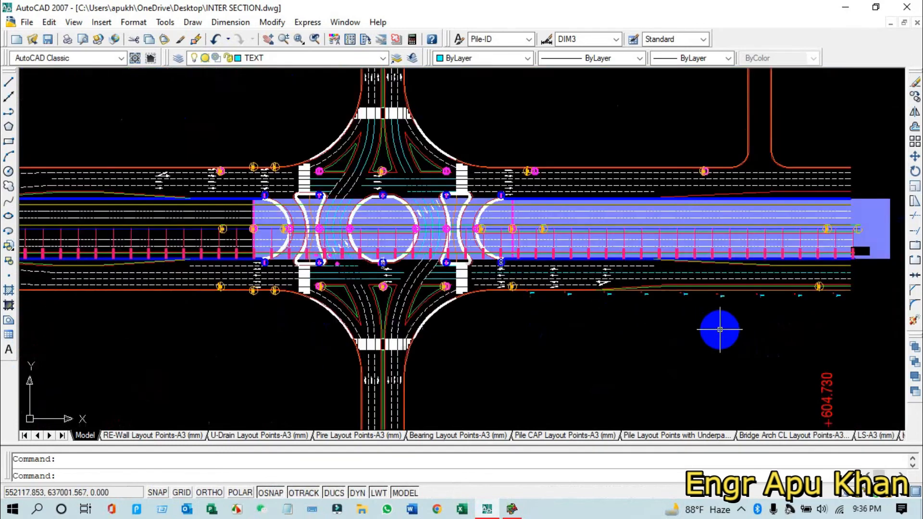
pyautogui.scroll(2, 529, 309)
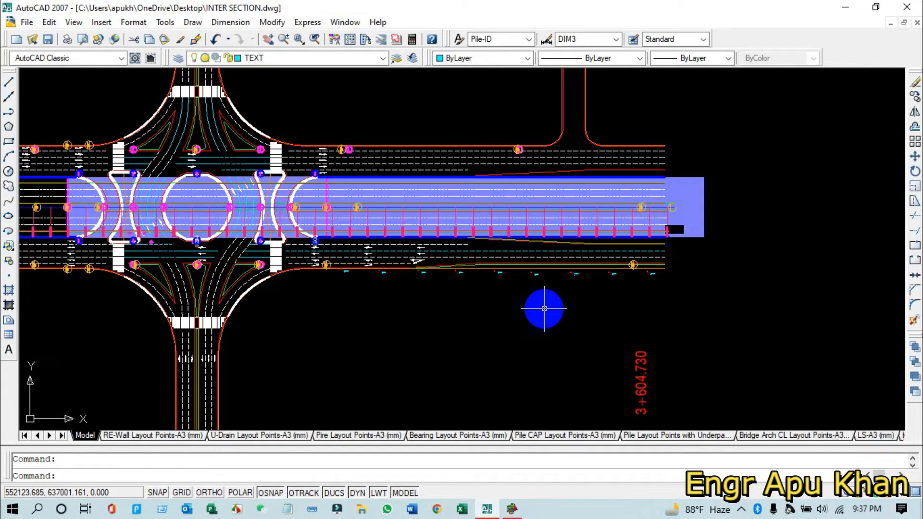
# - Close the INTER SECTION drawing and the CSV TO AUTOCAD program, and refresh the desktop
pyautogui.click(918, 6)
pyautogui.click(507, 284)
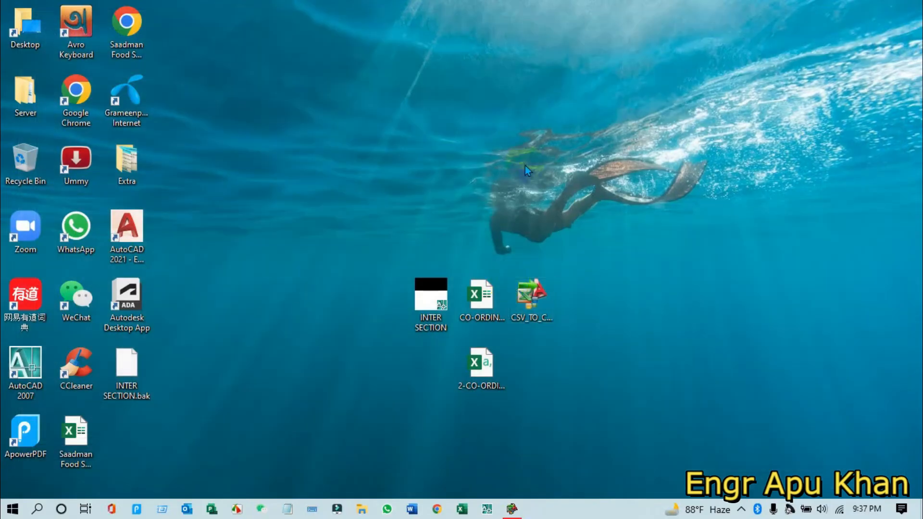
pyautogui.rightClick(535, 119)
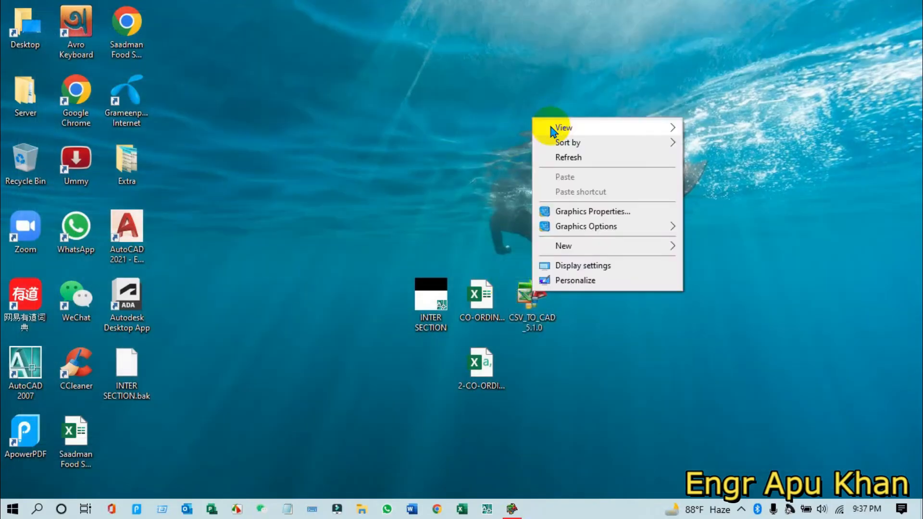
pyautogui.click(566, 157)
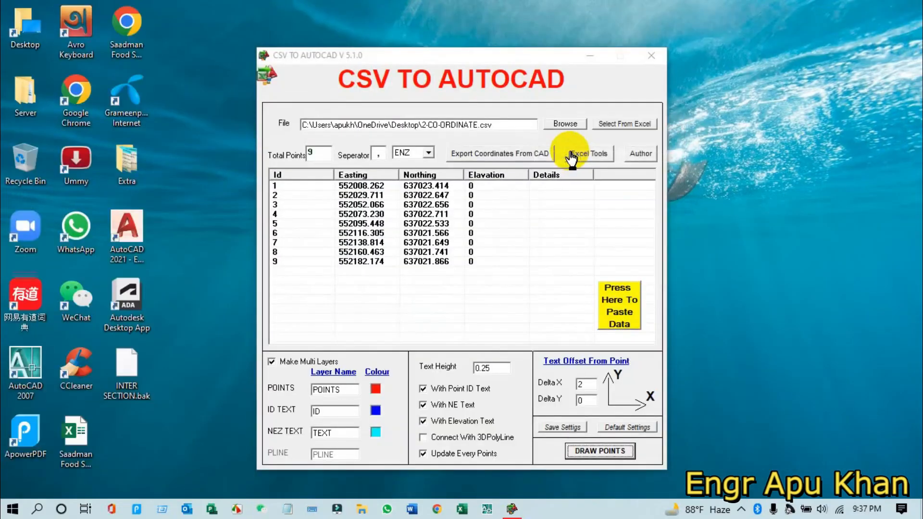
pyautogui.click(650, 58)
pyautogui.rightClick(455, 98)
pyautogui.click(485, 136)
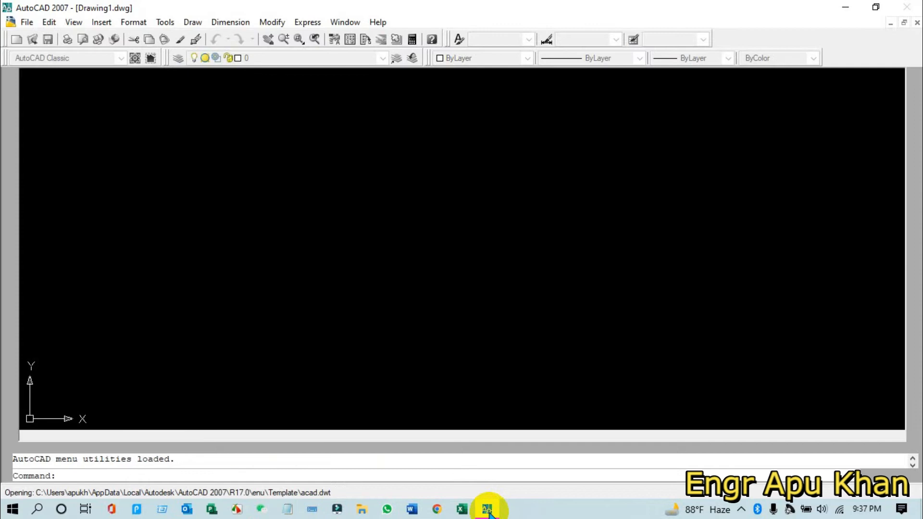
# - Relaunch CSV TO AUTOCAD and place its window over the blank Drawing1 in AutoCAD
pyautogui.scroll(-6, 365, 266)
pyautogui.scroll(3, 366, 267)
pyautogui.scroll(-2, 367, 269)
pyautogui.scroll(2, 367, 273)
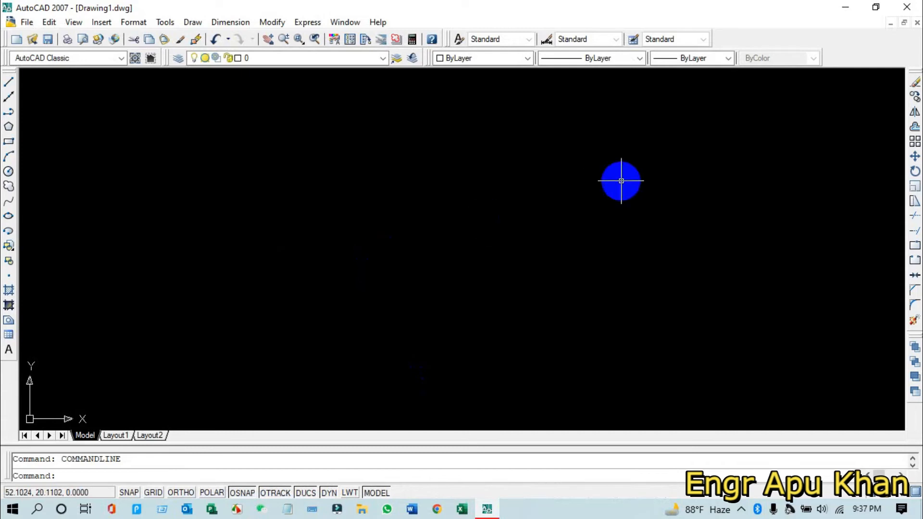
pyautogui.click(845, 13)
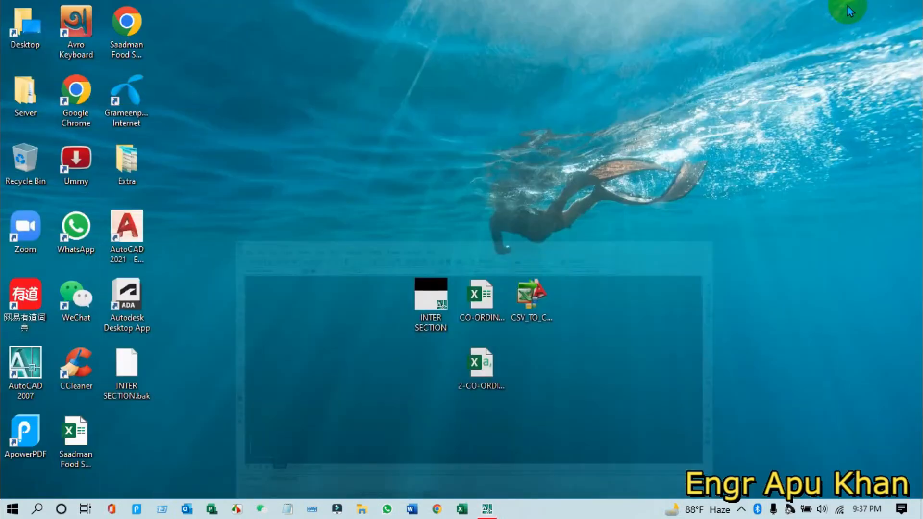
pyautogui.doubleClick(530, 301)
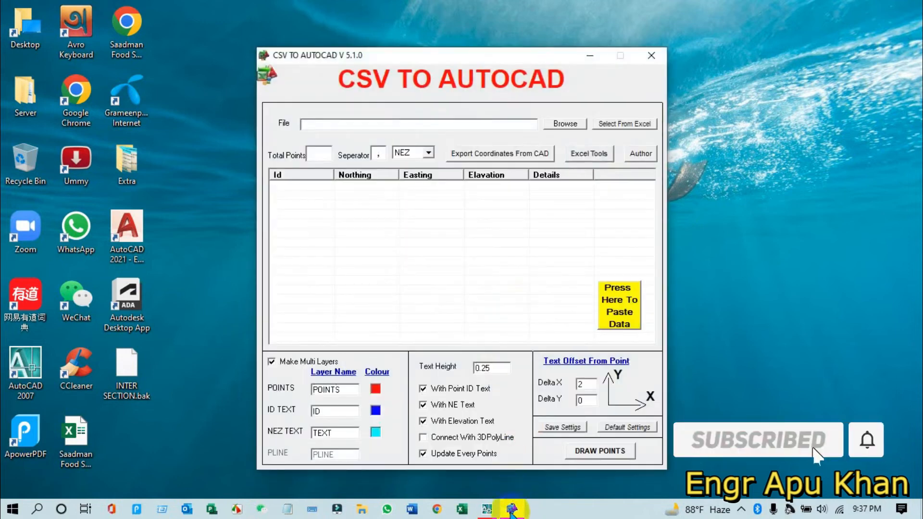
pyautogui.click(487, 509)
pyautogui.click(513, 510)
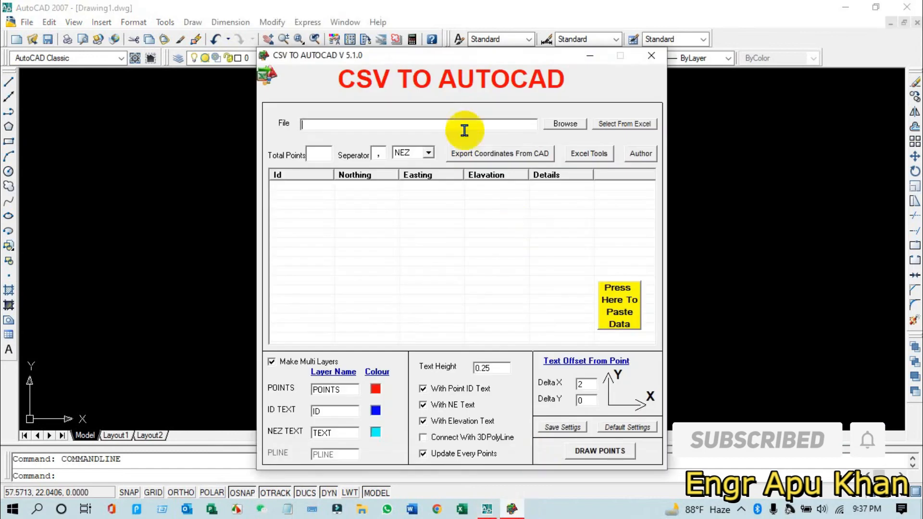
pyautogui.moveTo(429, 22); pyautogui.dragTo(685, 22)
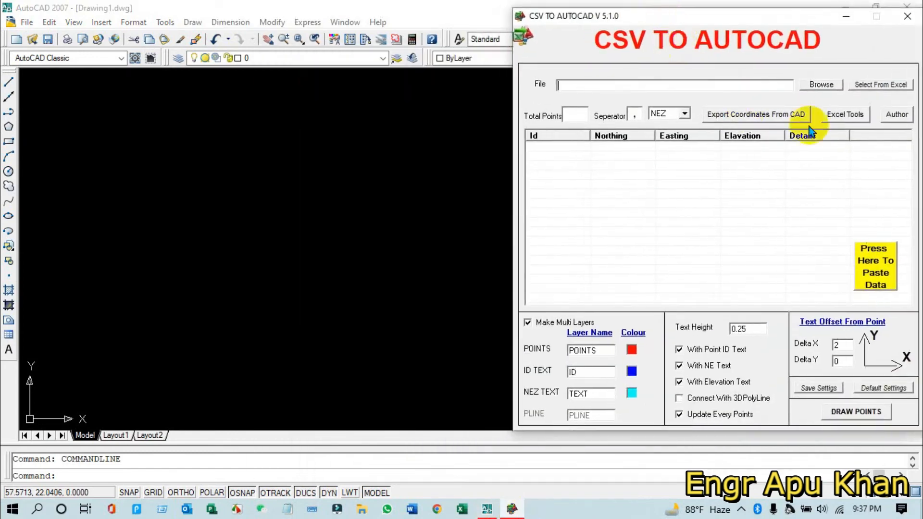
# - Load 2-CO-ORDINATE.csv from the Desktop into CSV TO AUTOCAD and set the coordinate order to ENZ
pyautogui.click(820, 85)
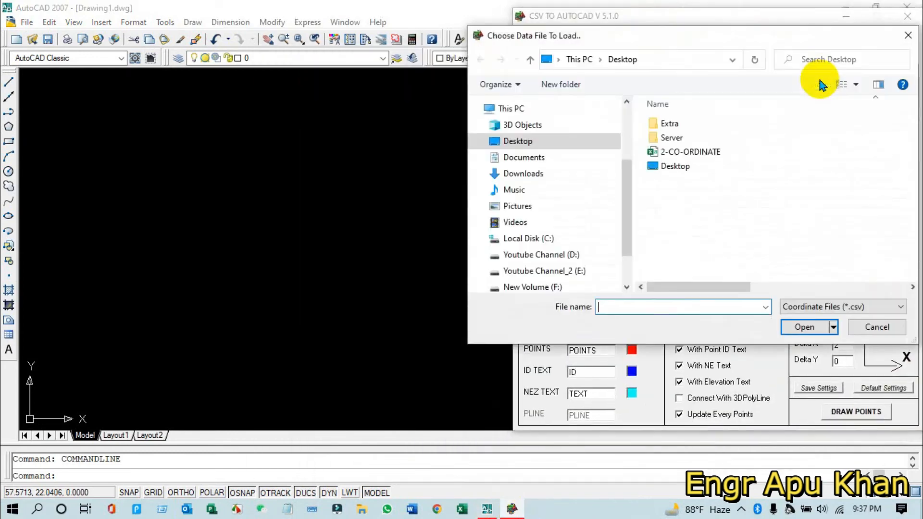
pyautogui.click(696, 152)
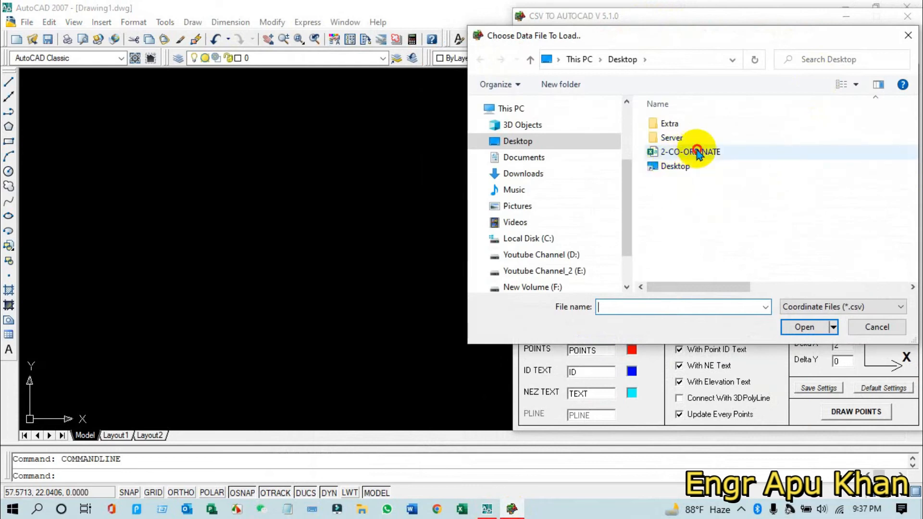
pyautogui.click(801, 326)
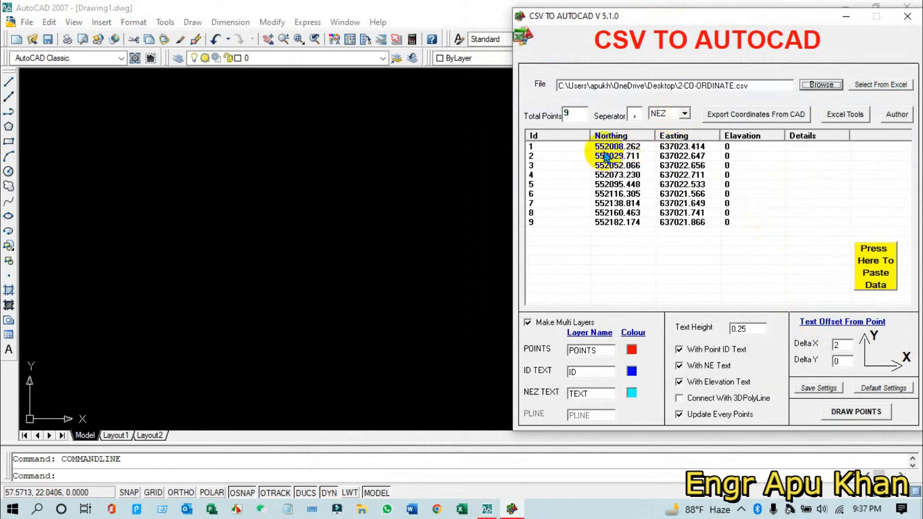
pyautogui.click(682, 114)
pyautogui.click(658, 134)
# - Draw the loaded coordinate points in the blank drawing and dismiss the completion message
pyautogui.click(856, 412)
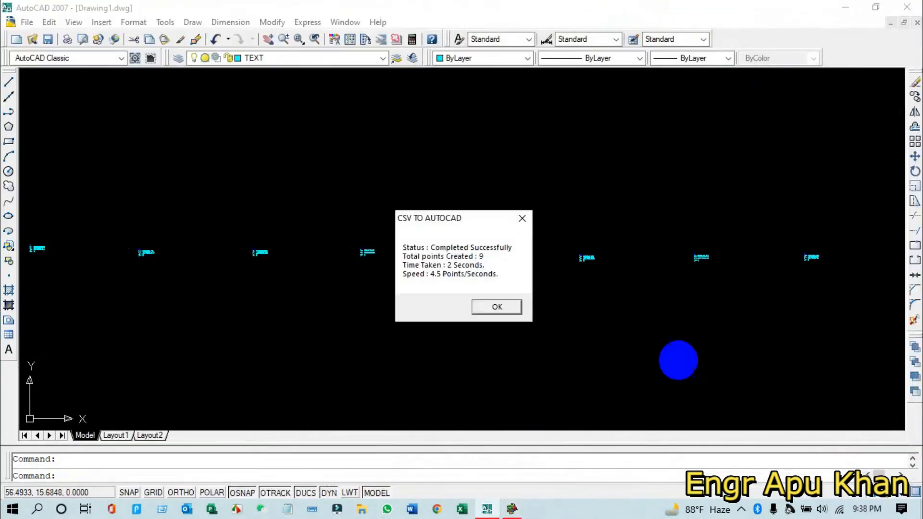
pyautogui.click(498, 307)
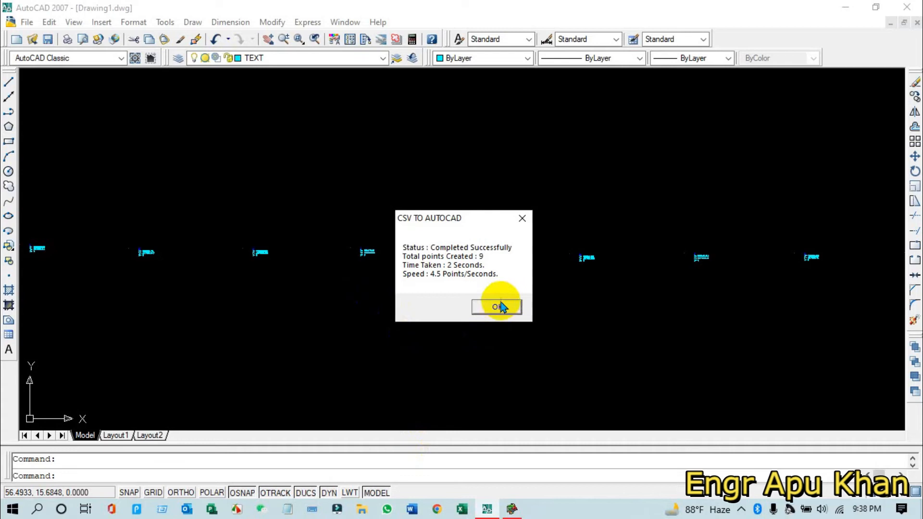
pyautogui.scroll(-2, 496, 310)
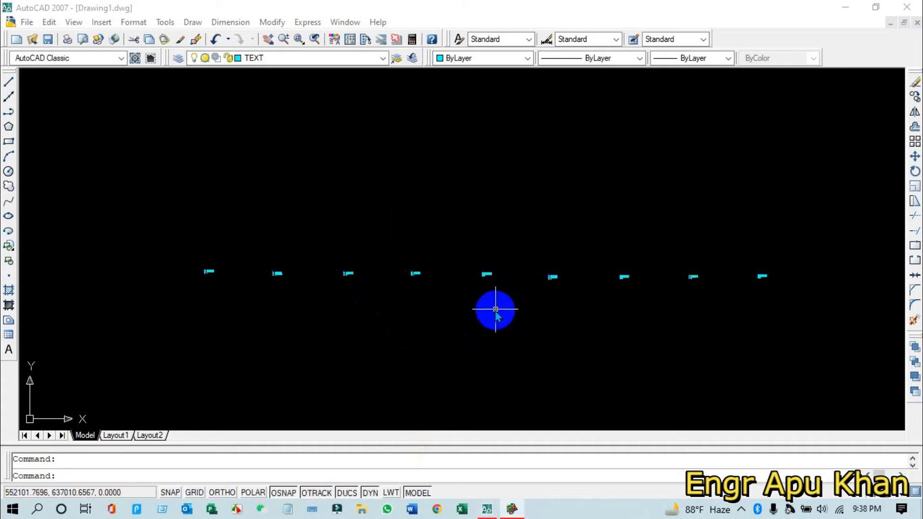
# - Start a line at plotted point 1 and run it through points 2 and 3
pyautogui.scroll(3, 236, 297)
pyautogui.moveTo(169, 302); pyautogui.dragTo(362, 321, button='middle')
pyautogui.scroll(8, 359, 288)
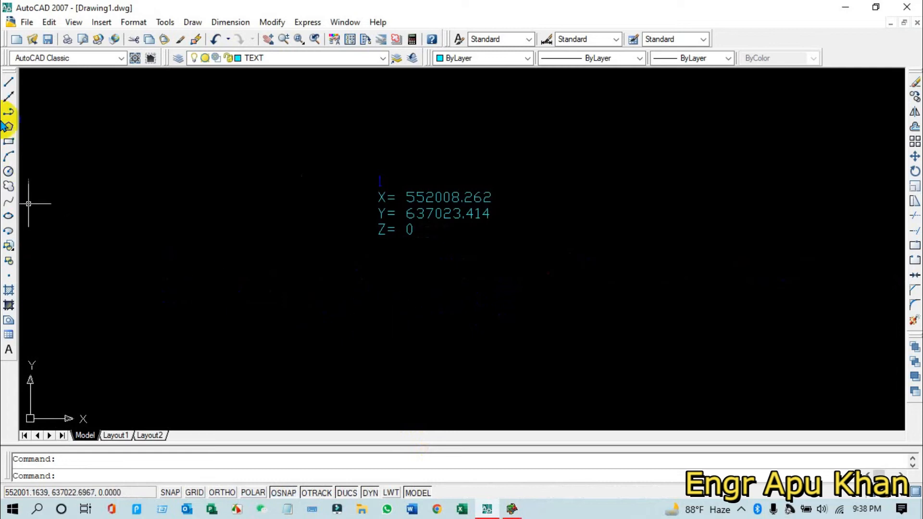
pyautogui.click(8, 82)
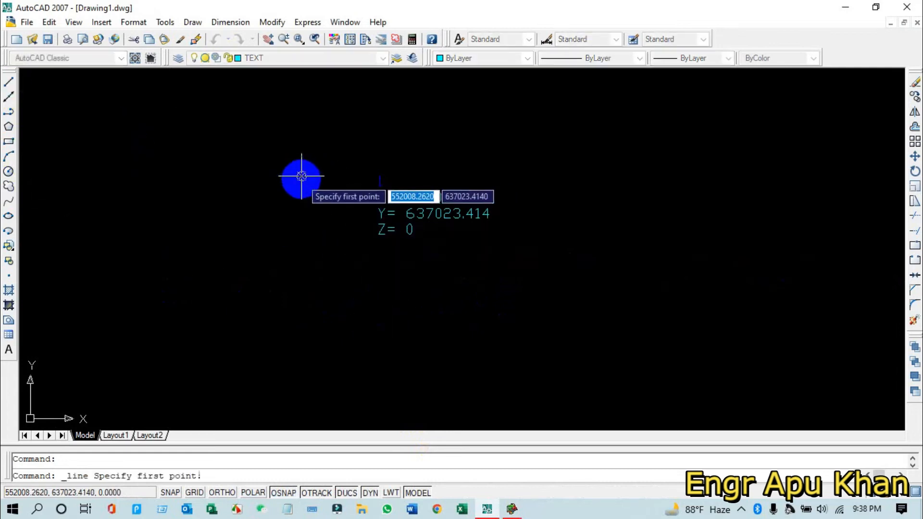
pyautogui.click(304, 181)
pyautogui.scroll(-4, 228, 217)
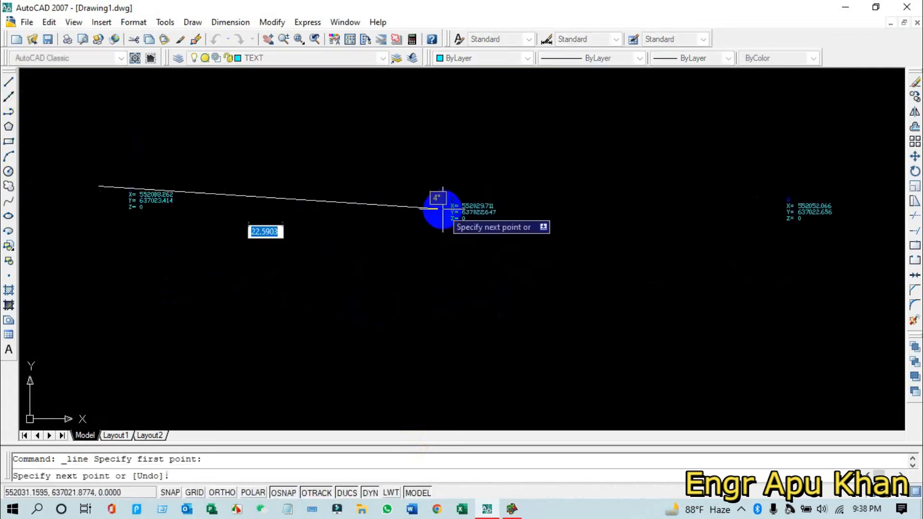
pyautogui.scroll(4, 428, 207)
pyautogui.click(395, 172)
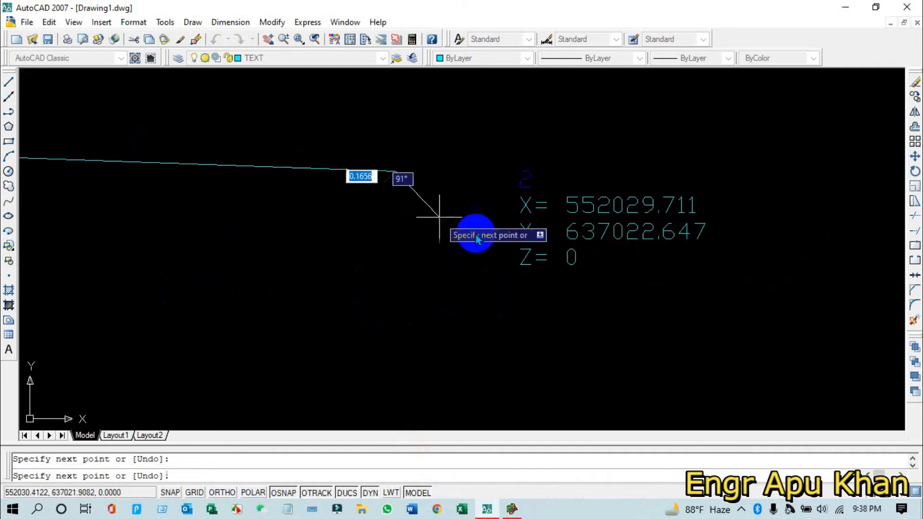
pyautogui.scroll(-4, 553, 259)
pyautogui.moveTo(608, 263); pyautogui.dragTo(164, 263, button='middle')
pyautogui.scroll(3, 619, 246)
pyautogui.click(569, 198)
# - Continue the line from point 3 through plotted points 4, 5 and 6
pyautogui.scroll(-4, 654, 278)
pyautogui.moveTo(664, 279); pyautogui.dragTo(154, 221, button='middle')
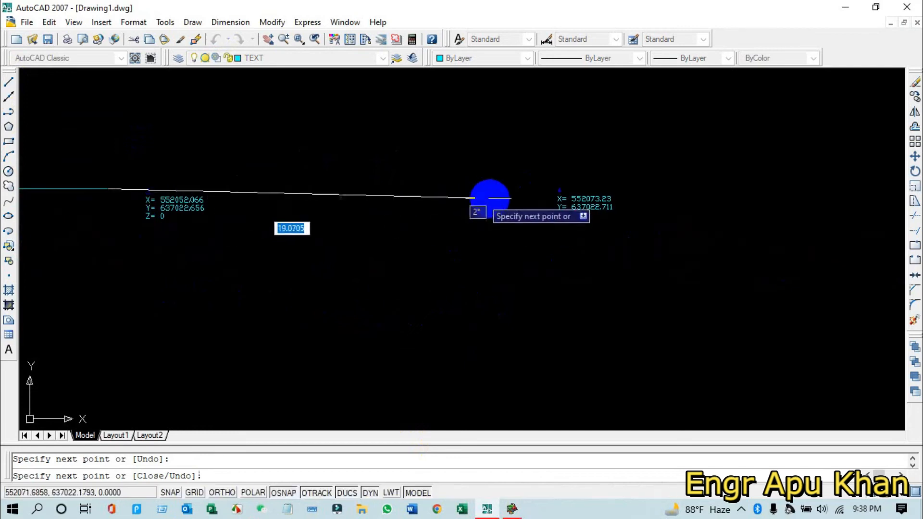
pyautogui.click(558, 190)
pyautogui.scroll(-5, 626, 250)
pyautogui.scroll(5, 447, 262)
pyautogui.click(342, 190)
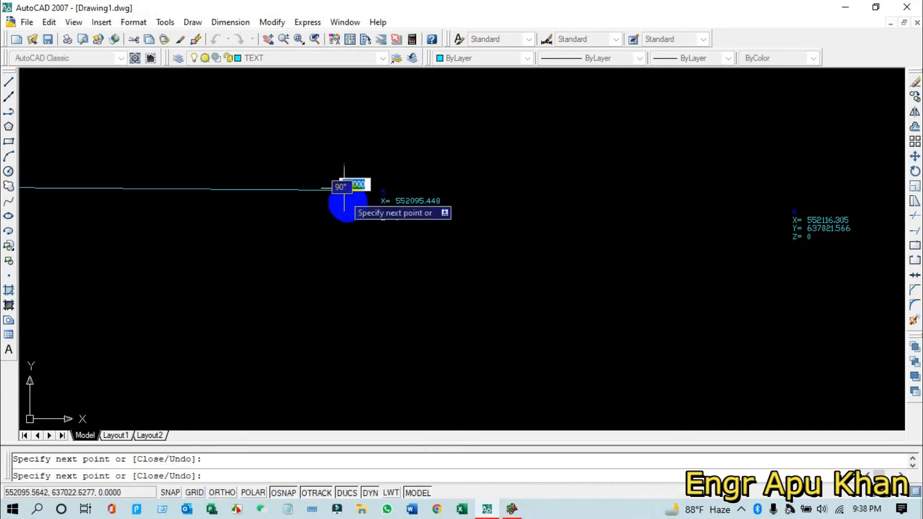
pyautogui.click(753, 211)
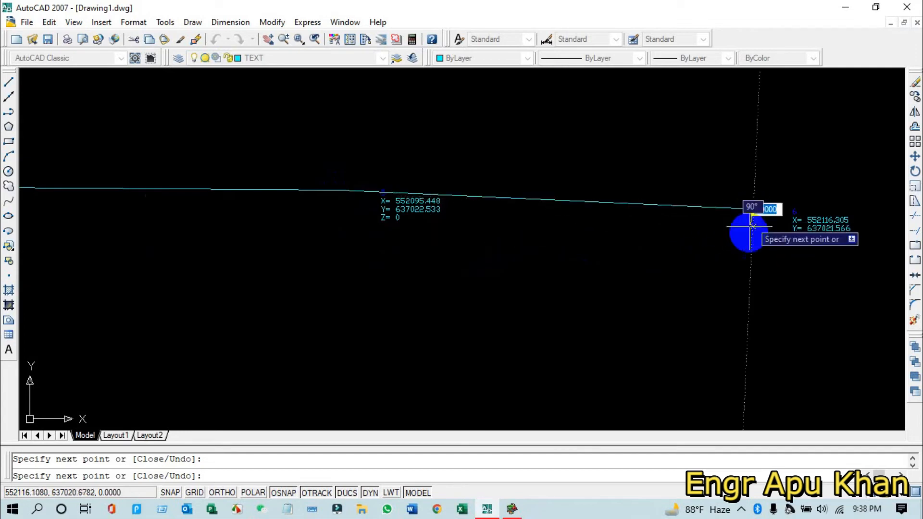
# - Extend the line through plotted points 7 and 8 and finish it at point 9
pyautogui.scroll(-4, 750, 226)
pyautogui.click(278, 196)
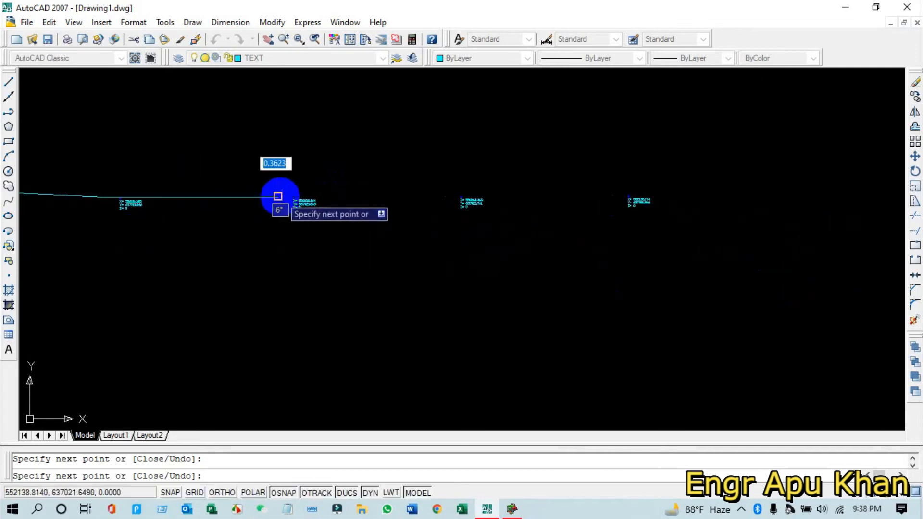
pyautogui.click(446, 196)
pyautogui.click(612, 195)
pyautogui.rightClick(612, 195)
pyautogui.click(617, 206)
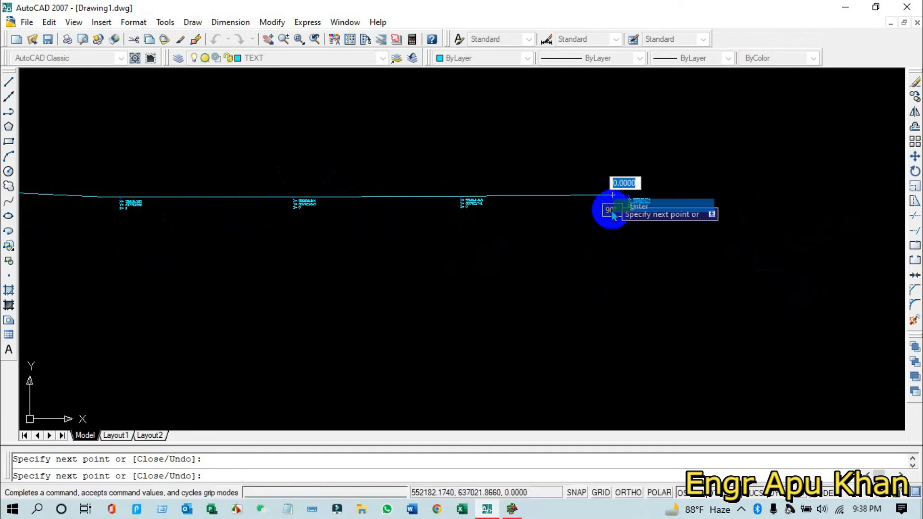
# - Inspect the finished line and its nine labelled points along their full length in the blank drawing
pyautogui.scroll(-2, 478, 305)
pyautogui.scroll(-3, 351, 309)
pyautogui.moveTo(486, 284); pyautogui.dragTo(653, 254, button='middle')
pyautogui.scroll(3, 561, 272)
pyautogui.scroll(-1, 575, 273)
pyautogui.moveTo(616, 280); pyautogui.dragTo(552, 323, button='middle')
pyautogui.scroll(1, 466, 297)
pyautogui.scroll(2, 678, 266)
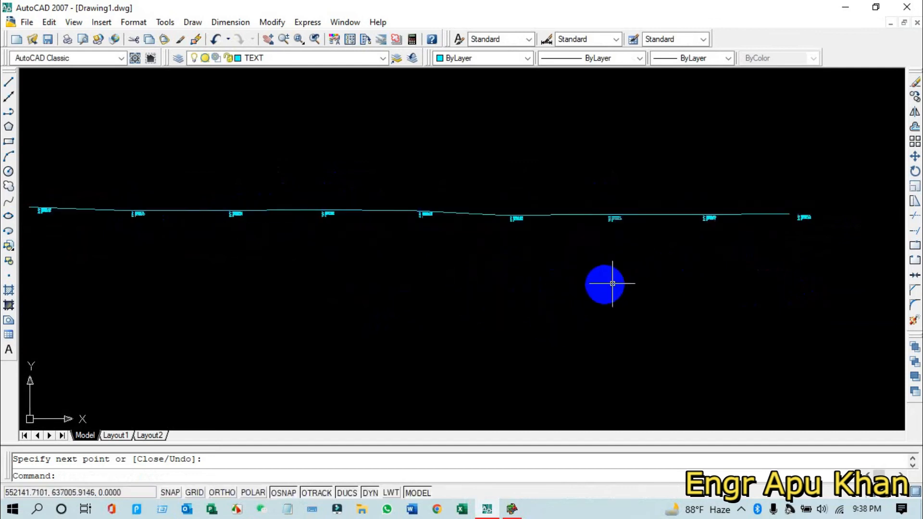
pyautogui.scroll(-2, 521, 288)
pyautogui.moveTo(522, 289); pyautogui.dragTo(648, 290, button='middle')
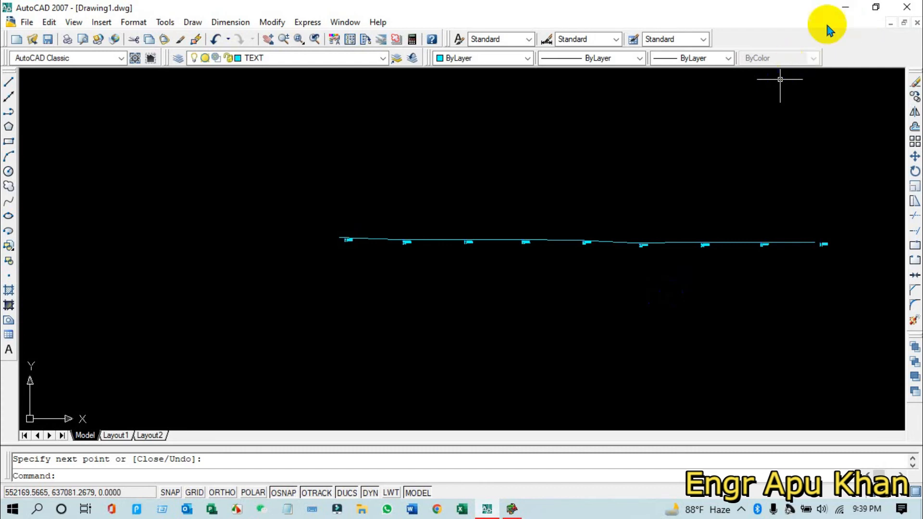
# - Open the INTER SECTION drawing from the desktop with AutoCAD 2007 and dismiss the notices shown while it loads
pyautogui.click(847, 9)
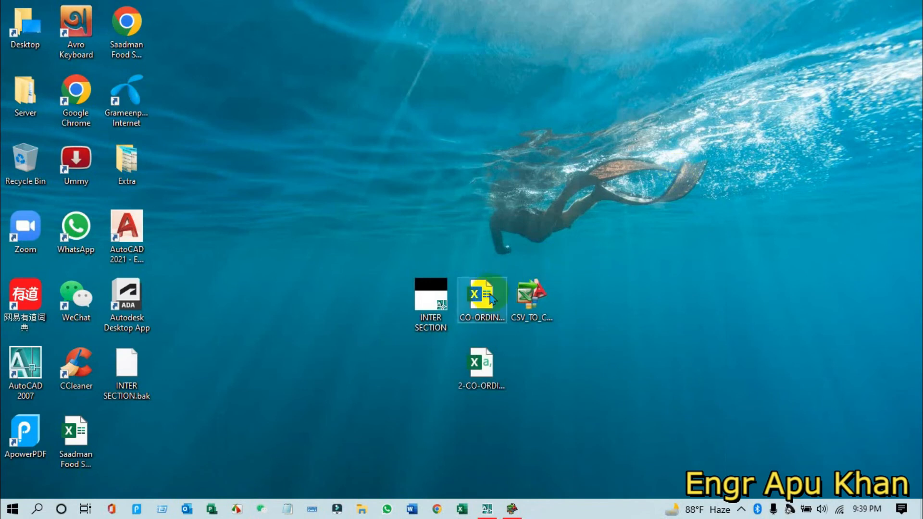
pyautogui.rightClick(433, 305)
pyautogui.moveTo(609, 278)
pyautogui.click(687, 267)
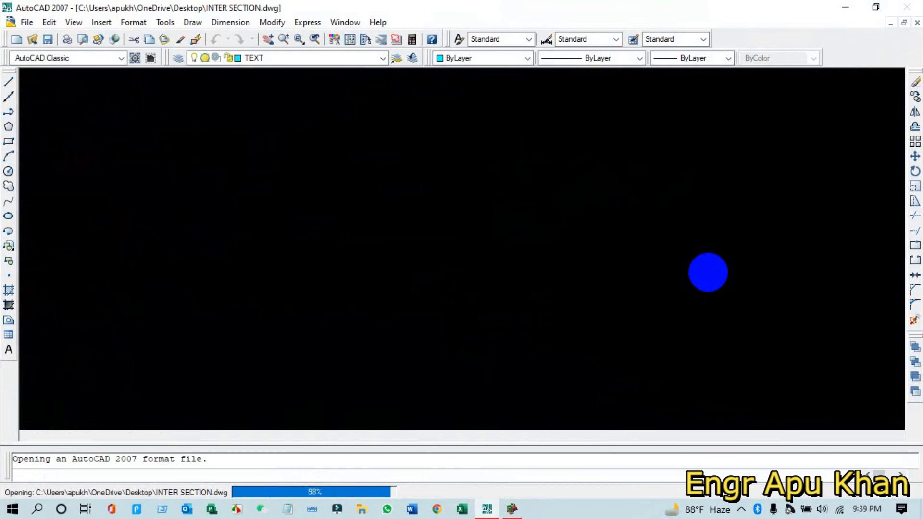
pyautogui.click(565, 214)
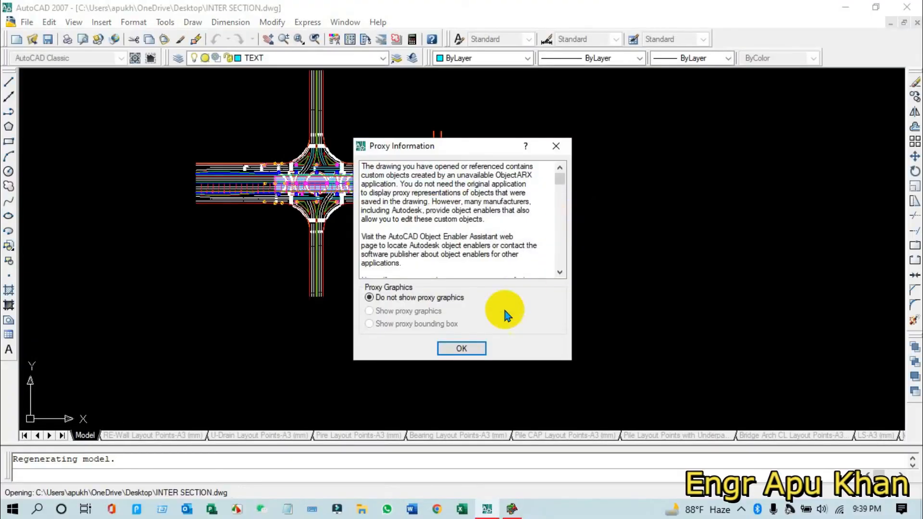
pyautogui.click(473, 348)
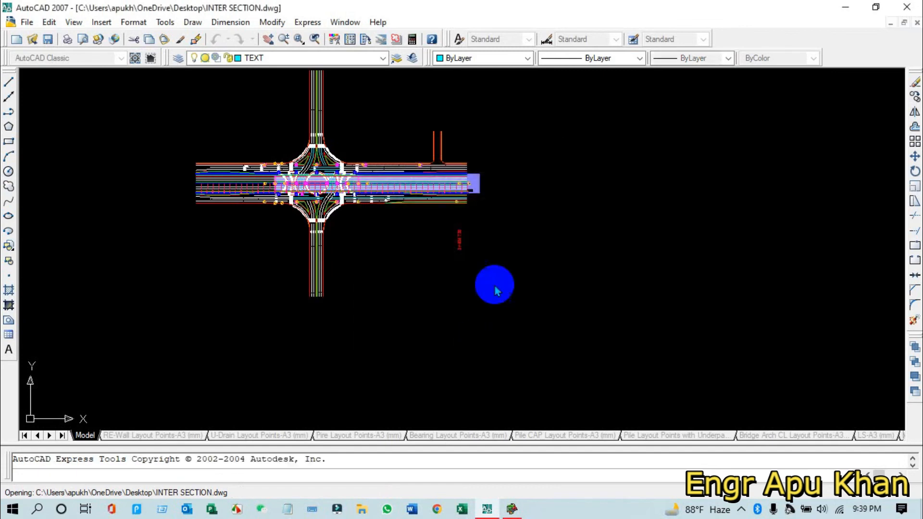
# - Restore the drawing windows from full size and arrange INTER SECTION and Drawing1 so both title bars are reachable, with Drawing1 in front
pyautogui.scroll(-3, 506, 222)
pyautogui.scroll(2, 529, 202)
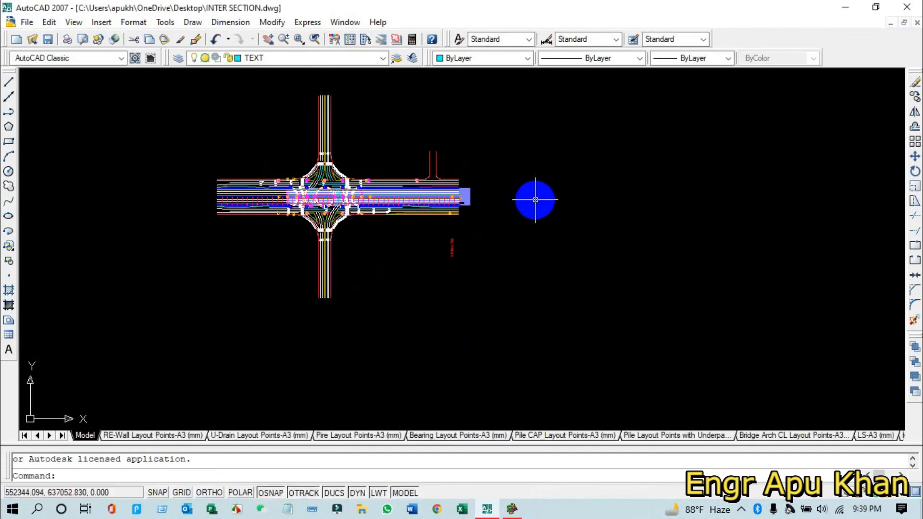
pyautogui.moveTo(534, 200); pyautogui.dragTo(463, 252, button='middle')
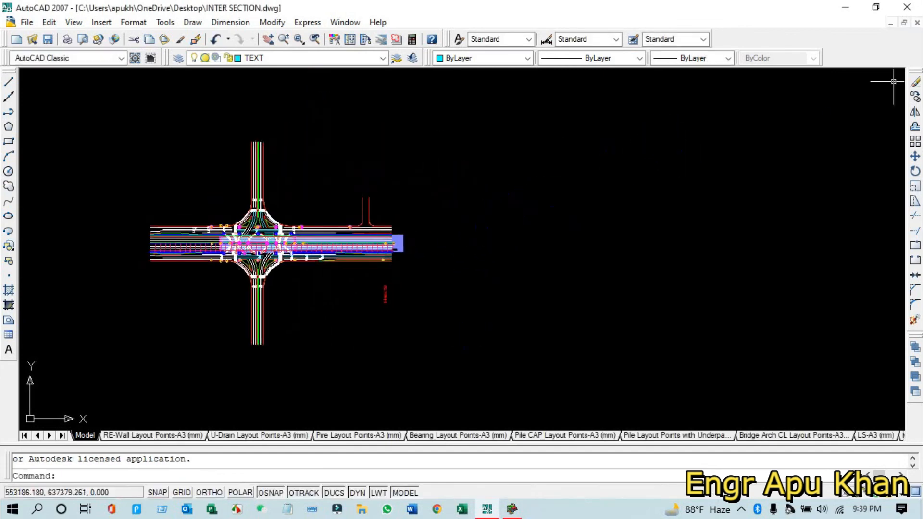
pyautogui.click(905, 26)
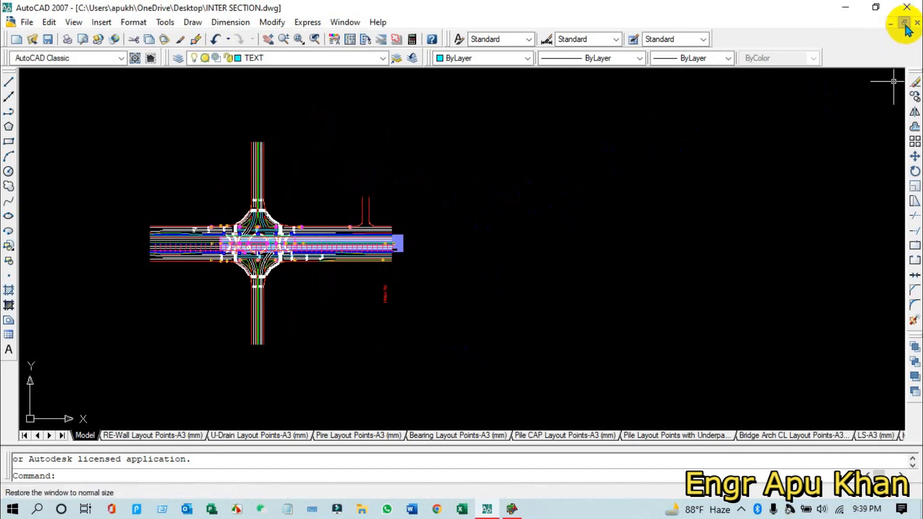
pyautogui.moveTo(709, 98)
pyautogui.mouseDown()
pyautogui.moveTo(684, 155)
pyautogui.moveTo(701, 136)
pyautogui.moveTo(676, 161)
pyautogui.mouseUp()
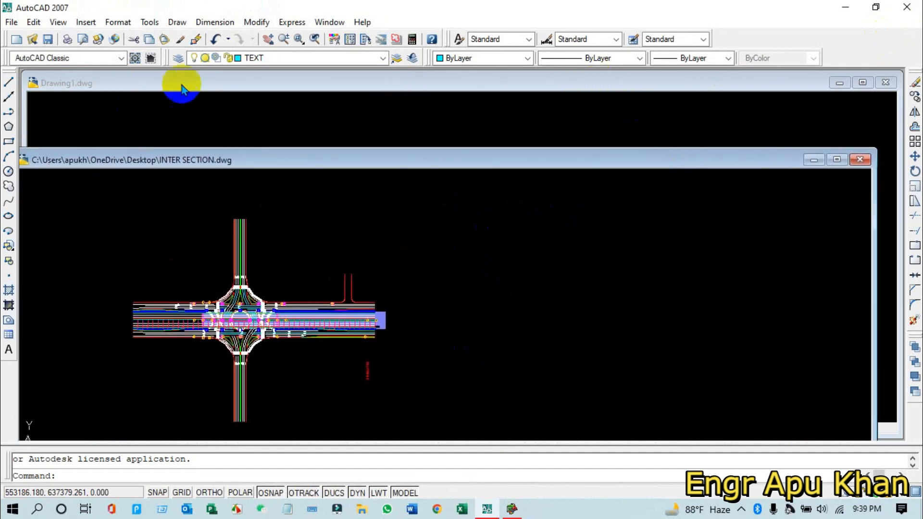
pyautogui.moveTo(426, 161)
pyautogui.mouseDown()
pyautogui.moveTo(467, 353)
pyautogui.moveTo(443, 274)
pyautogui.moveTo(425, 141)
pyautogui.mouseUp()
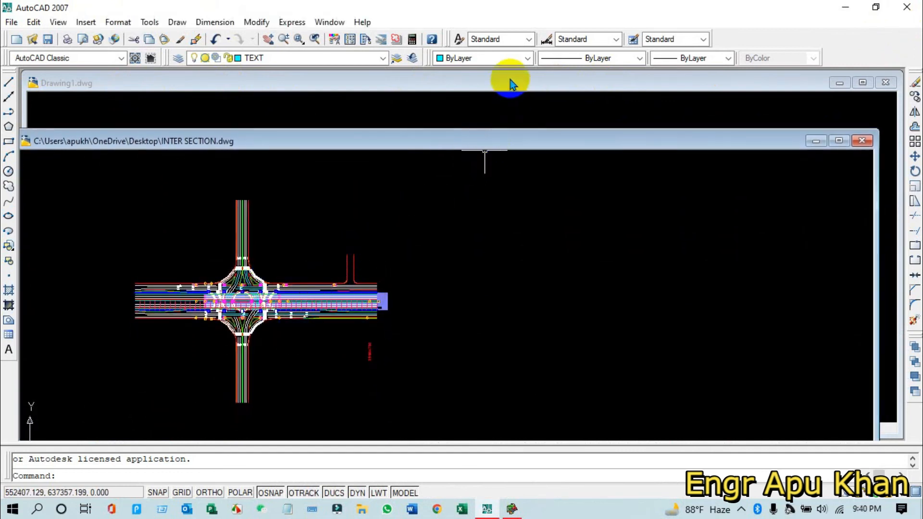
pyautogui.moveTo(105, 83); pyautogui.dragTo(127, 85)
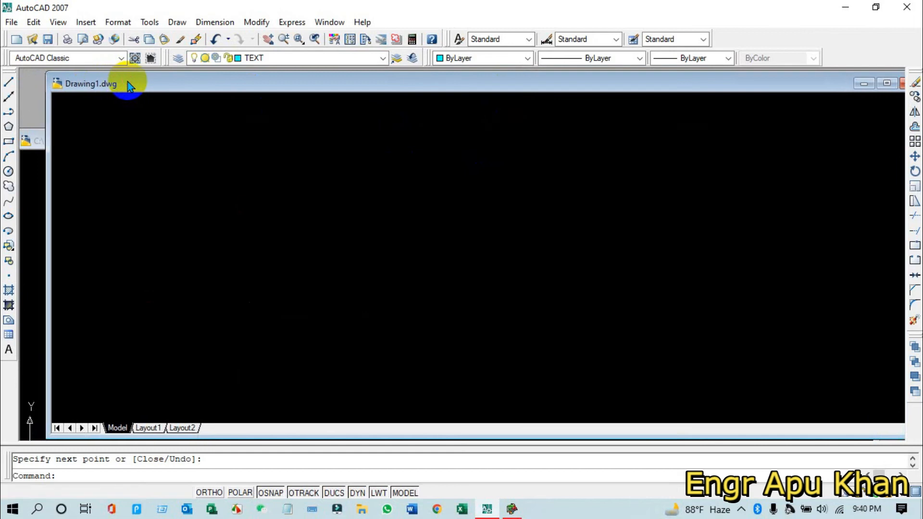
# - Select all plotted points, their coordinate labels and the joining line in Drawing1, and copy them to the clipboard
pyautogui.moveTo(815, 307); pyautogui.dragTo(720, 299, button='middle')
pyautogui.click(828, 327)
pyautogui.click(191, 188)
pyautogui.scroll(2, 276, 269)
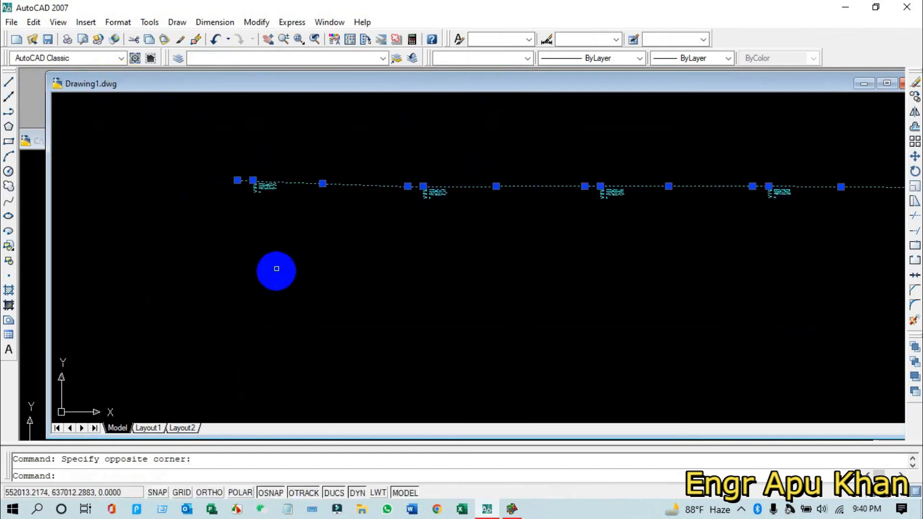
pyautogui.scroll(1, 277, 268)
pyautogui.rightClick(220, 144)
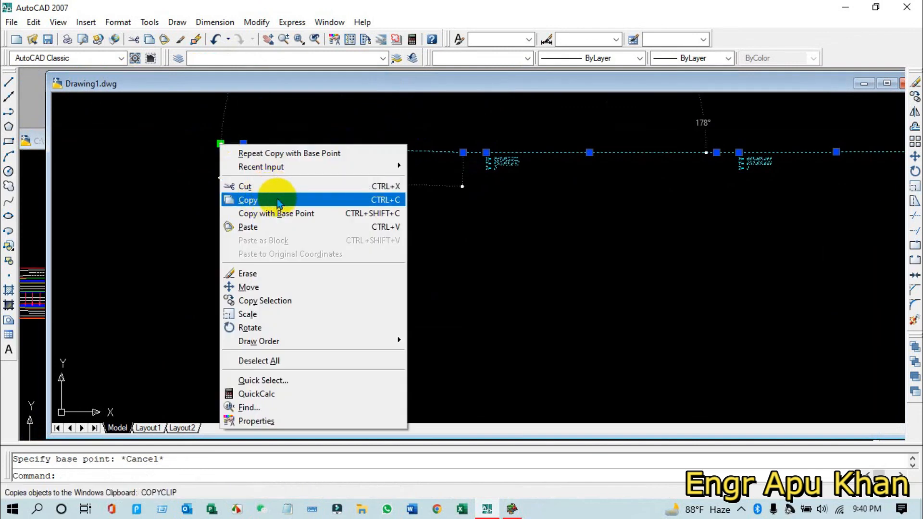
pyautogui.click(290, 200)
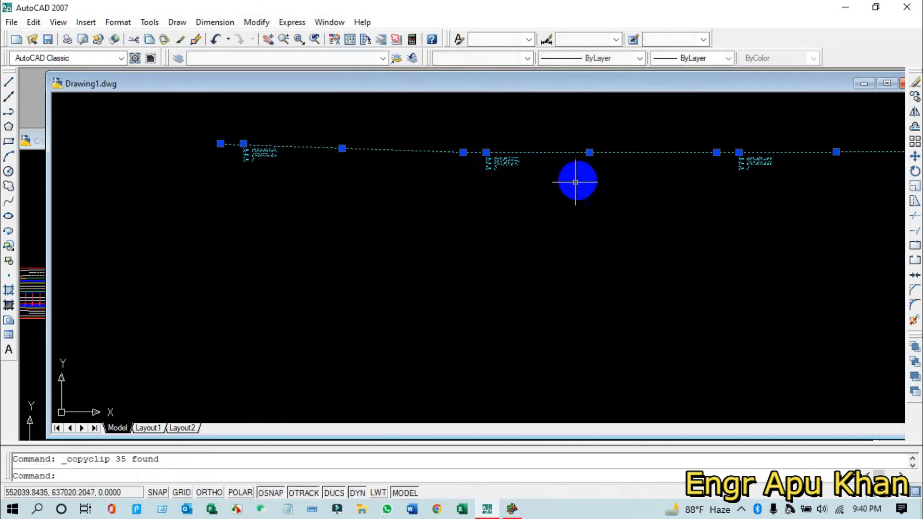
# - Switch to the INTER SECTION drawing and paste the copied points and line to their original coordinates
pyautogui.doubleClick(43, 142)
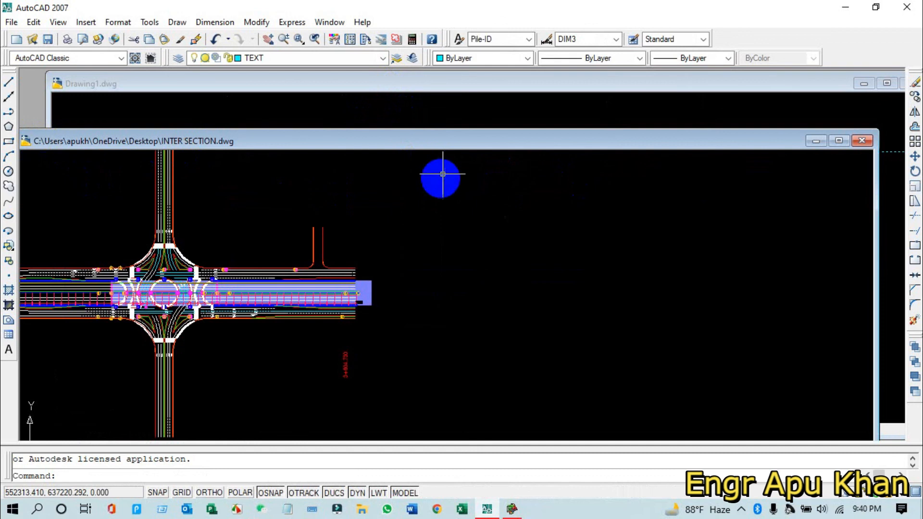
pyautogui.moveTo(222, 344); pyautogui.dragTo(299, 268, button='middle')
pyautogui.scroll(2, 298, 268)
pyautogui.rightClick(342, 280)
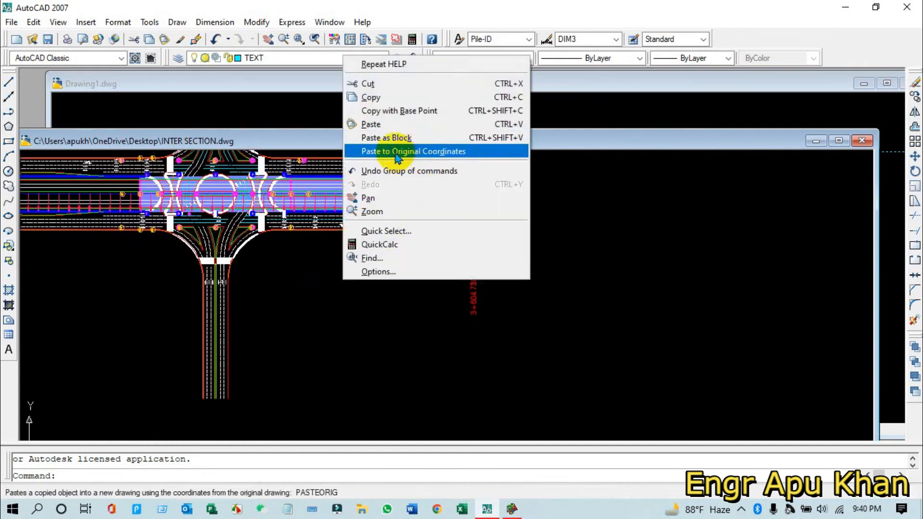
pyautogui.click(443, 153)
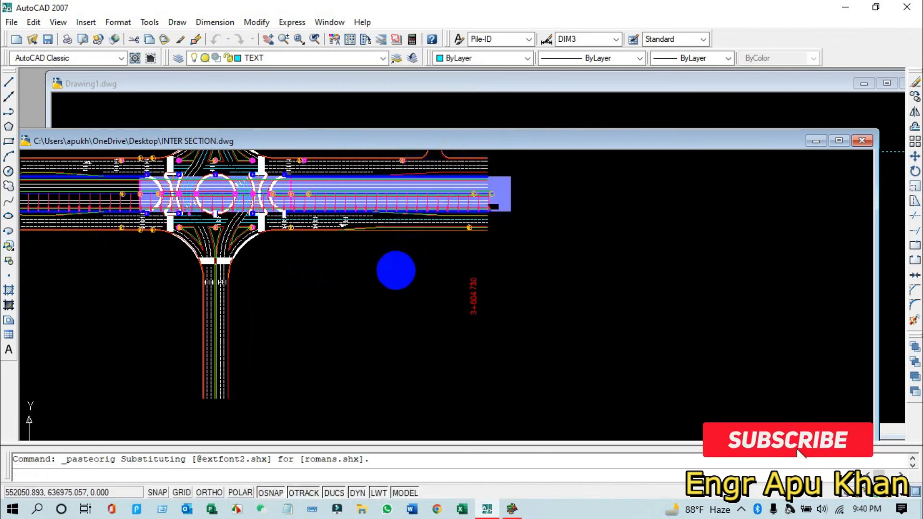
# - Examine the pasted line and coordinate labels along the lower road edge in INTER SECTION, comparing them with the originals in Drawing1
pyautogui.scroll(3, 354, 219)
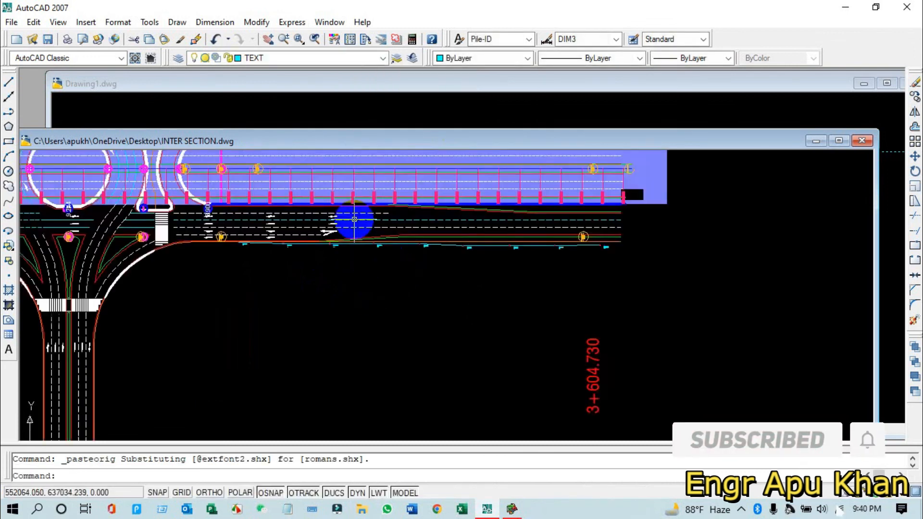
pyautogui.scroll(2, 360, 221)
pyautogui.scroll(2, 500, 266)
pyautogui.scroll(-3, 505, 263)
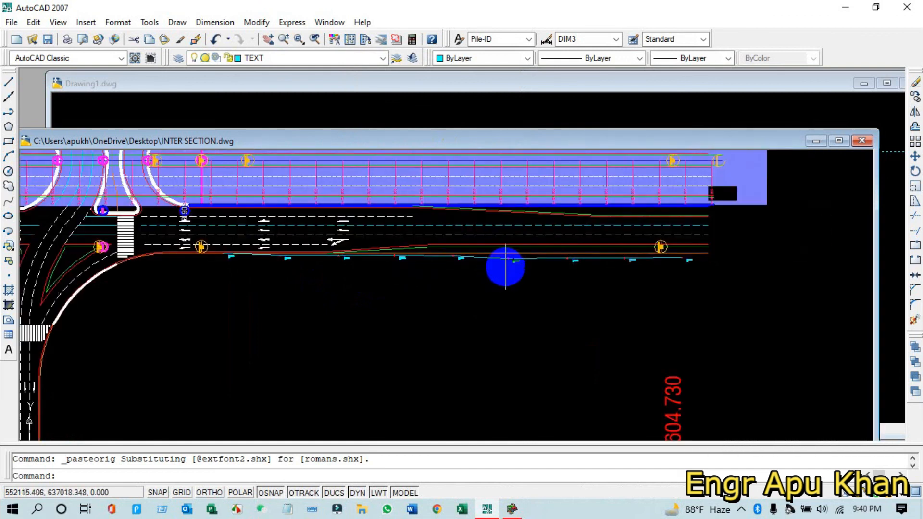
pyautogui.click(540, 86)
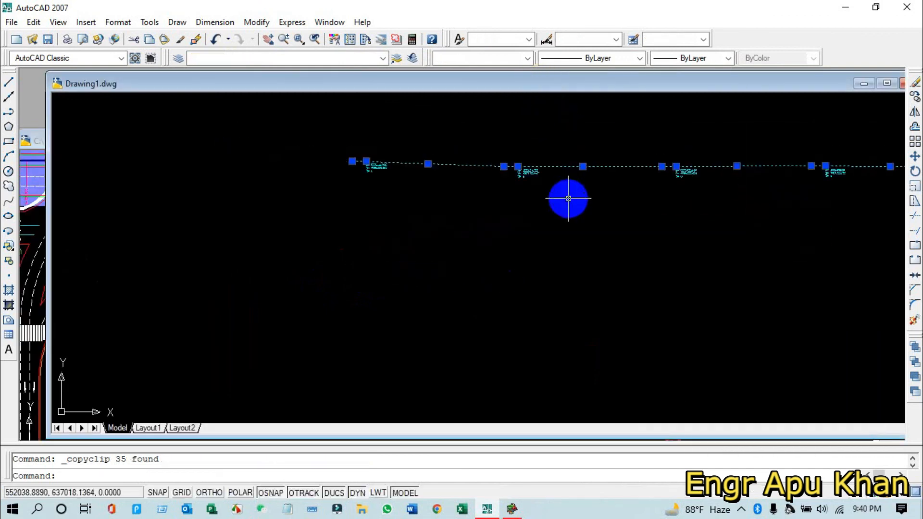
pyautogui.scroll(-2, 541, 199)
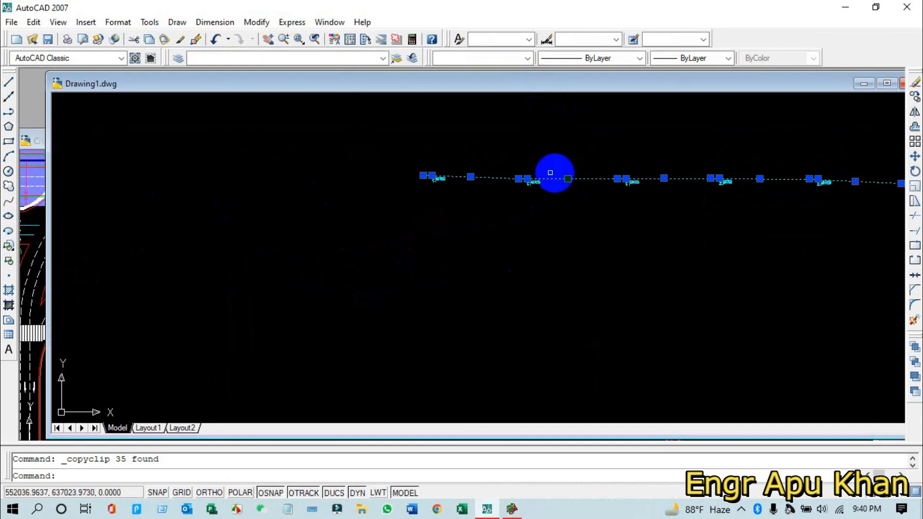
pyautogui.click(30, 141)
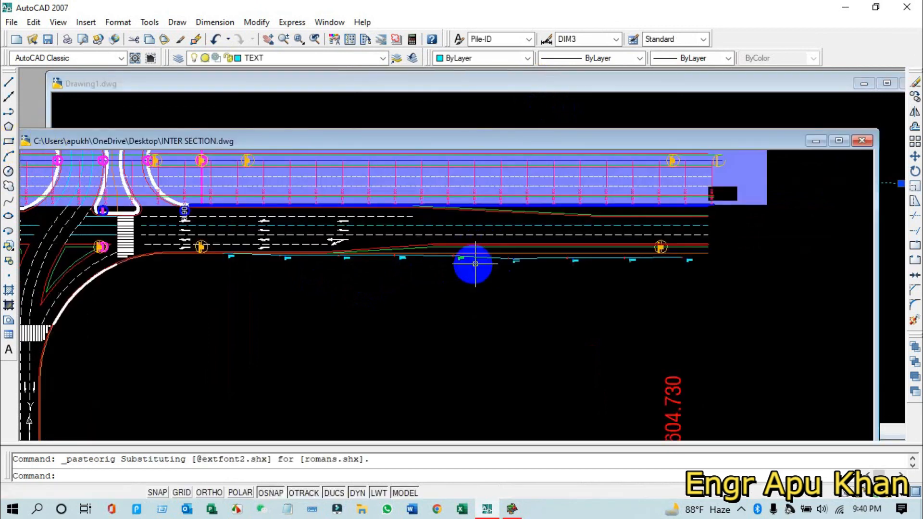
pyautogui.scroll(2, 476, 264)
pyautogui.scroll(2, 428, 264)
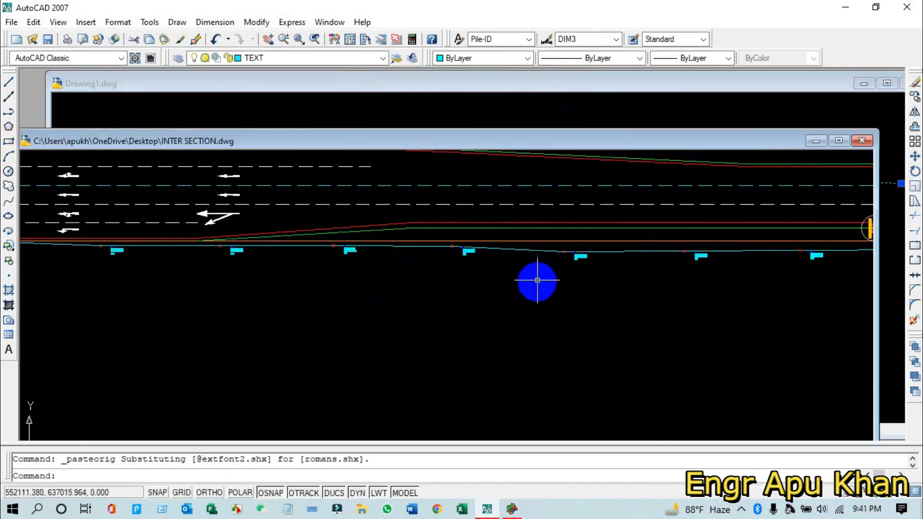
pyautogui.scroll(2, 522, 274)
pyautogui.scroll(2, 423, 246)
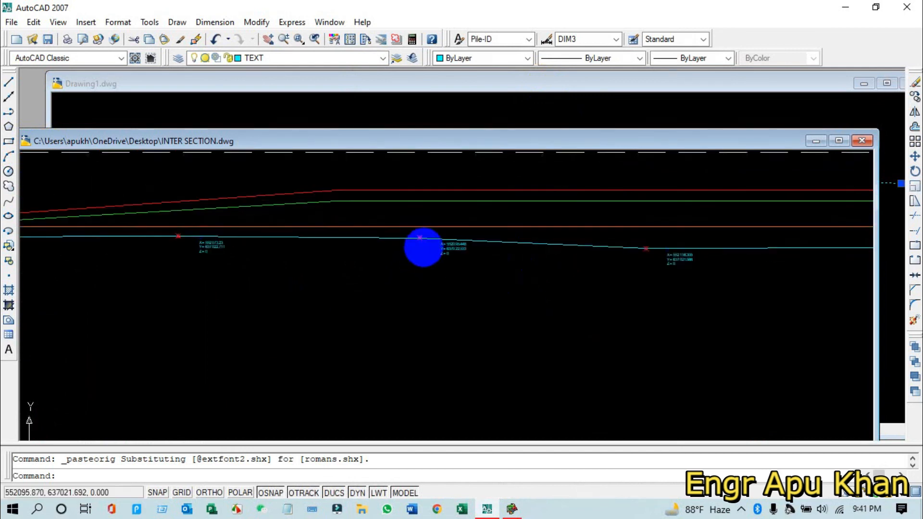
pyautogui.scroll(1, 470, 268)
pyautogui.scroll(-3, 447, 274)
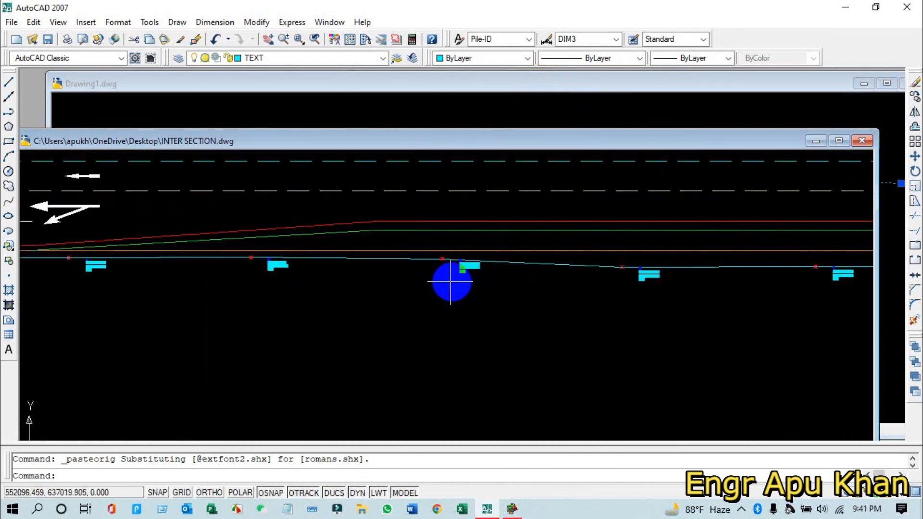
pyautogui.scroll(-3, 451, 281)
pyautogui.click(478, 83)
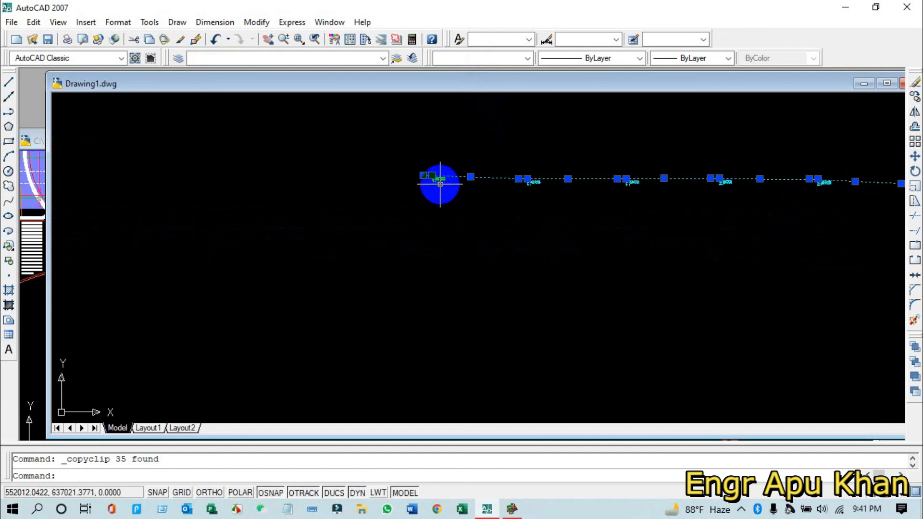
pyautogui.click(37, 143)
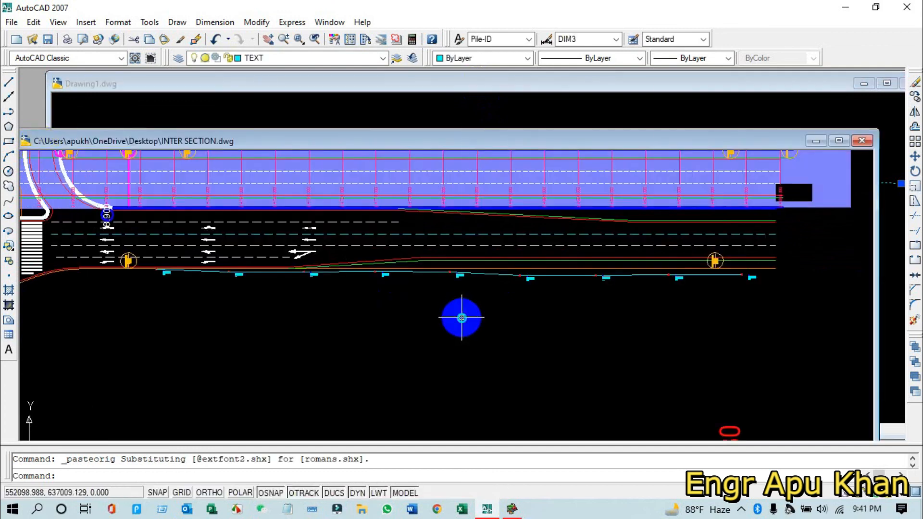
pyautogui.rightClick(463, 81)
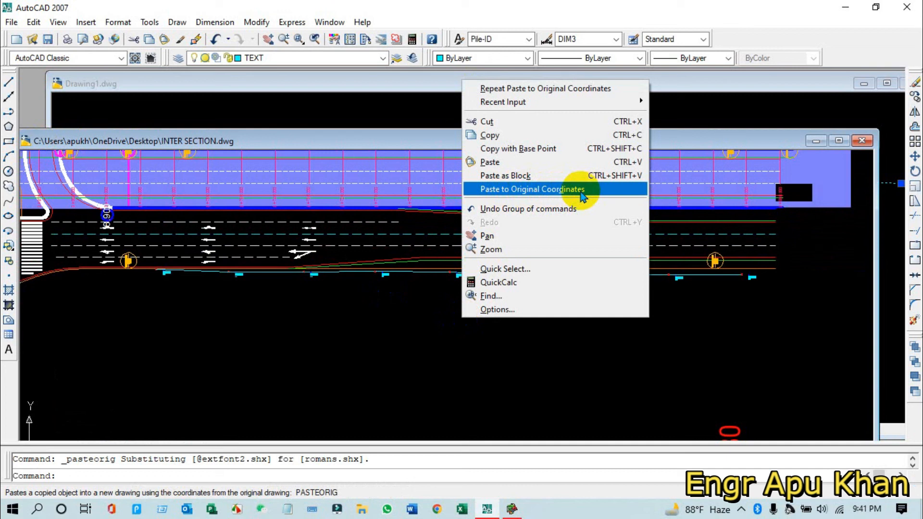
pyautogui.click(385, 144)
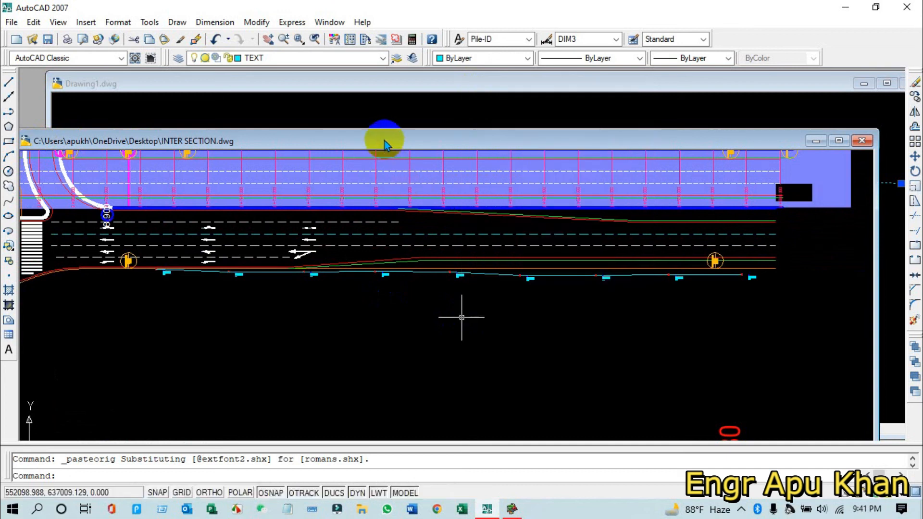